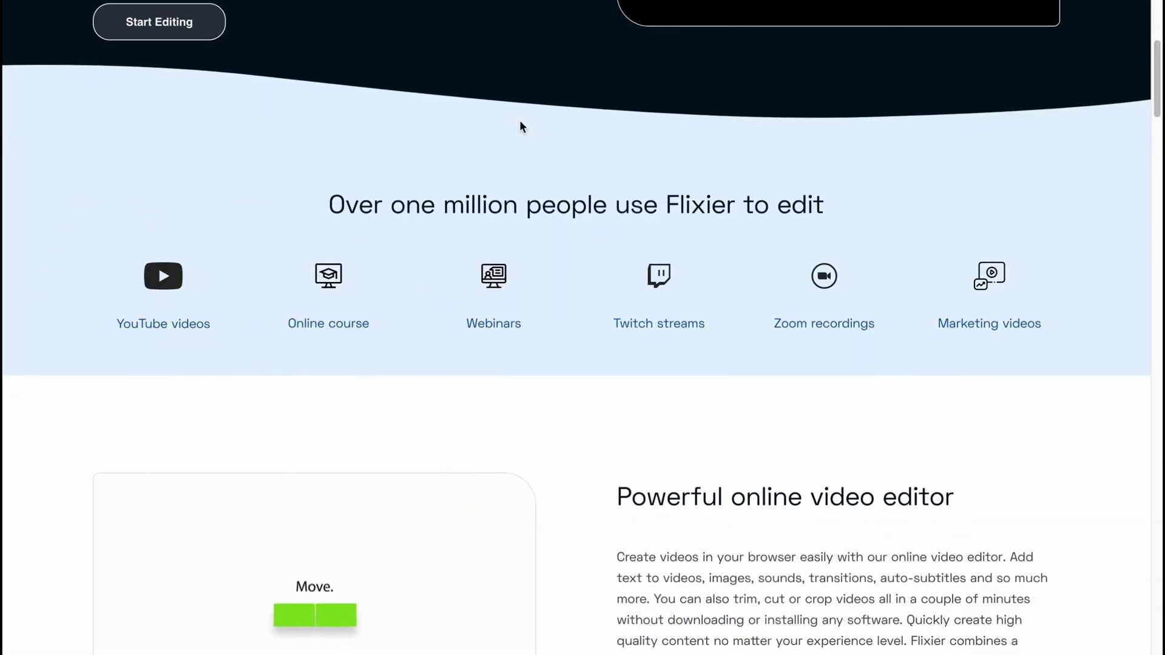
Step: Scroll the homepage, then go to the Dashboard listing pr1 and three Untitled projects
scroll(520, 119, down, 2)
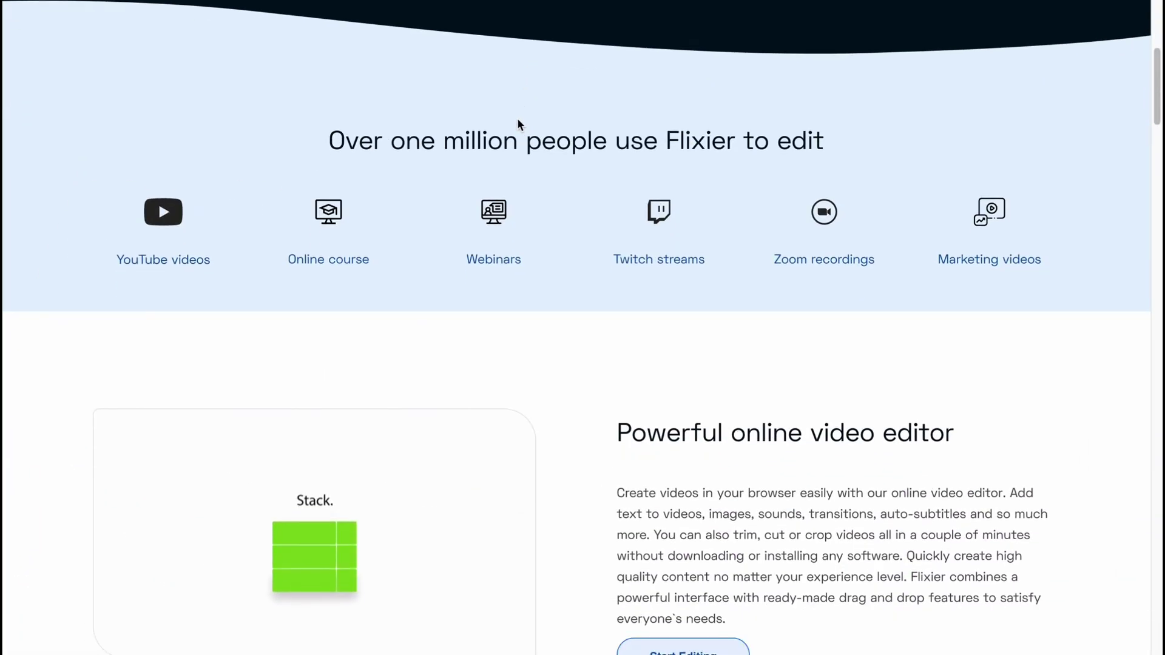
scroll(517, 117, up, 1)
scroll(517, 118, up, 5)
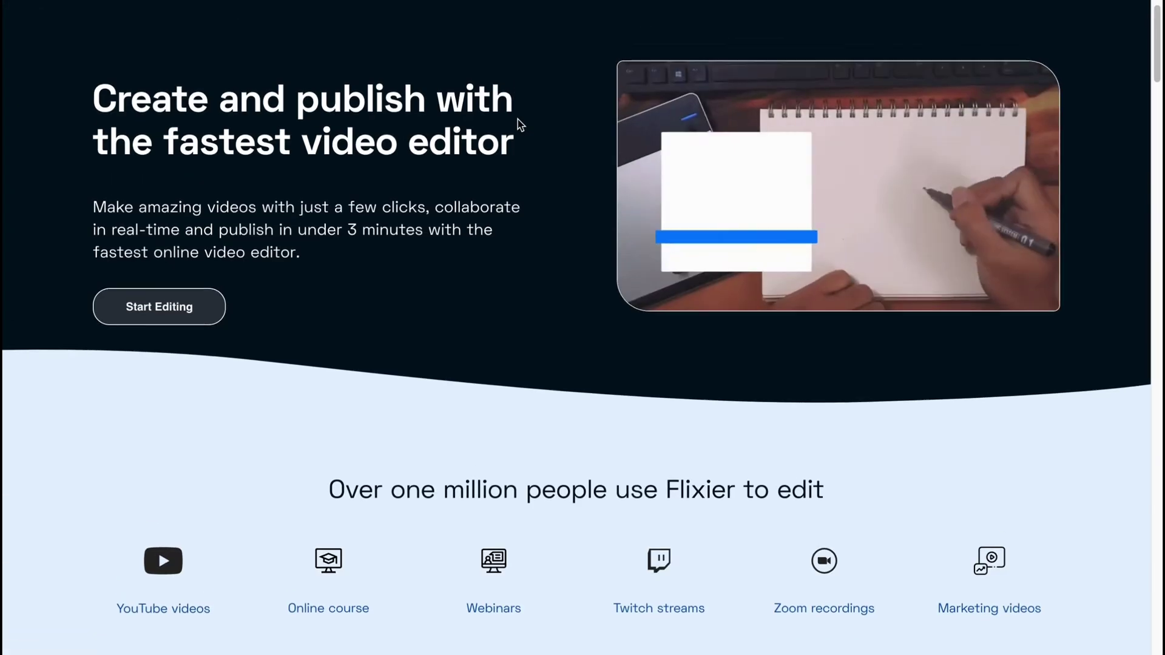
scroll(518, 120, up, 1)
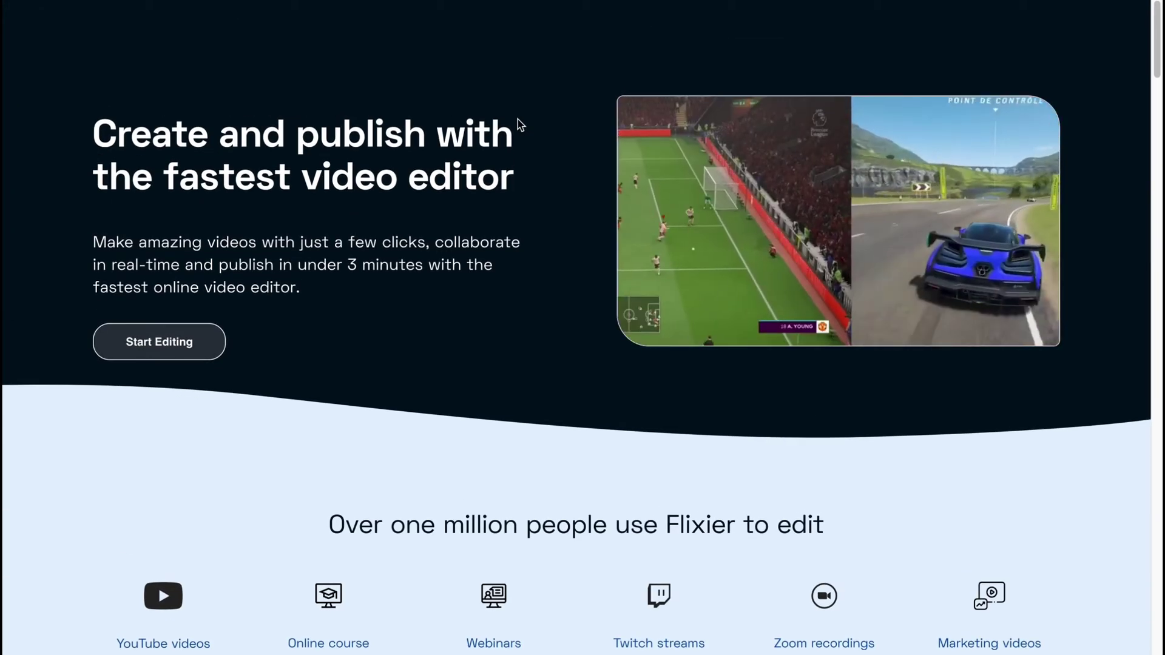
scroll(518, 120, up, 1)
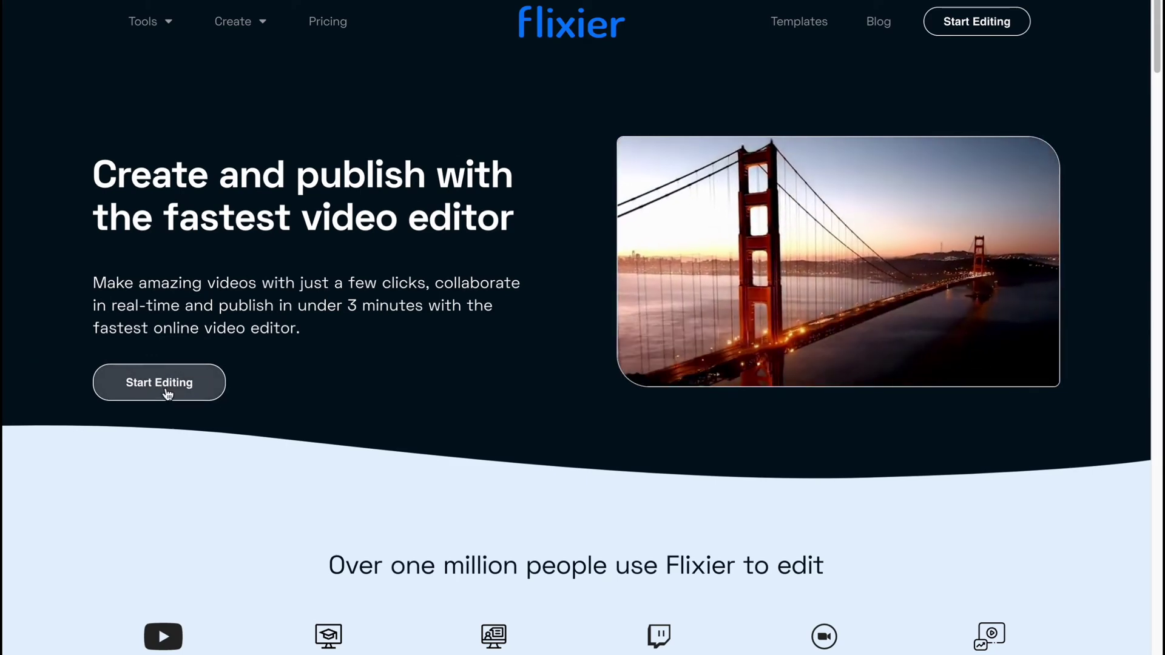
click(328, 23)
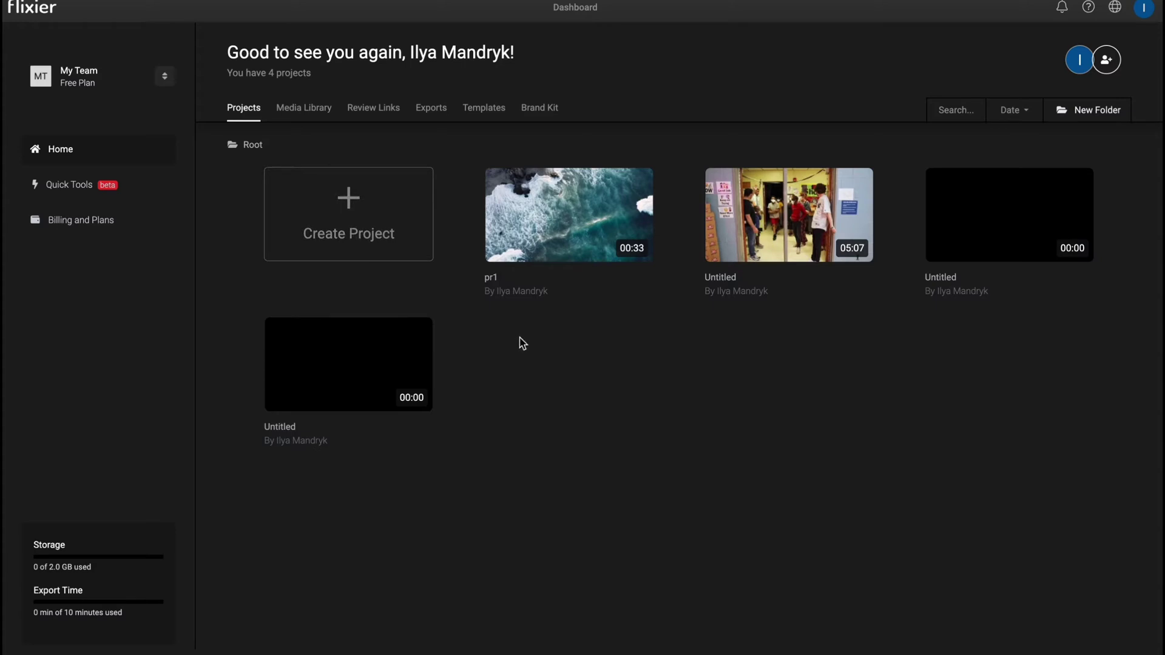
Step: Start a new widescreen project, abandoning an unnamed first attempt, and name it project1
click(348, 208)
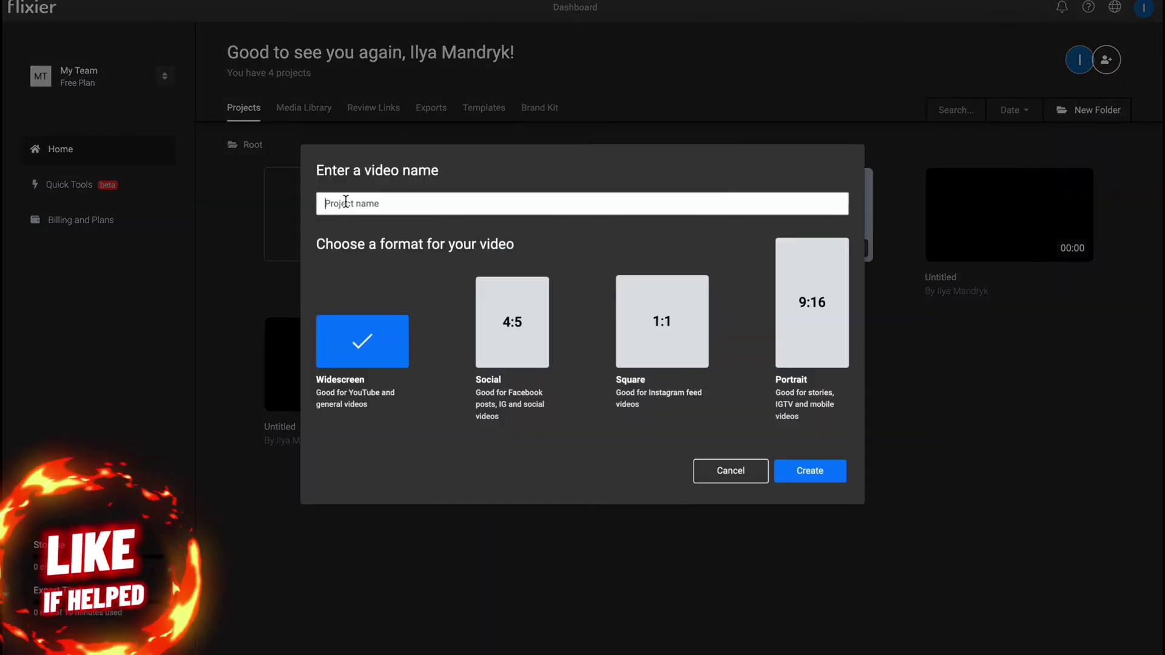
key(Return)
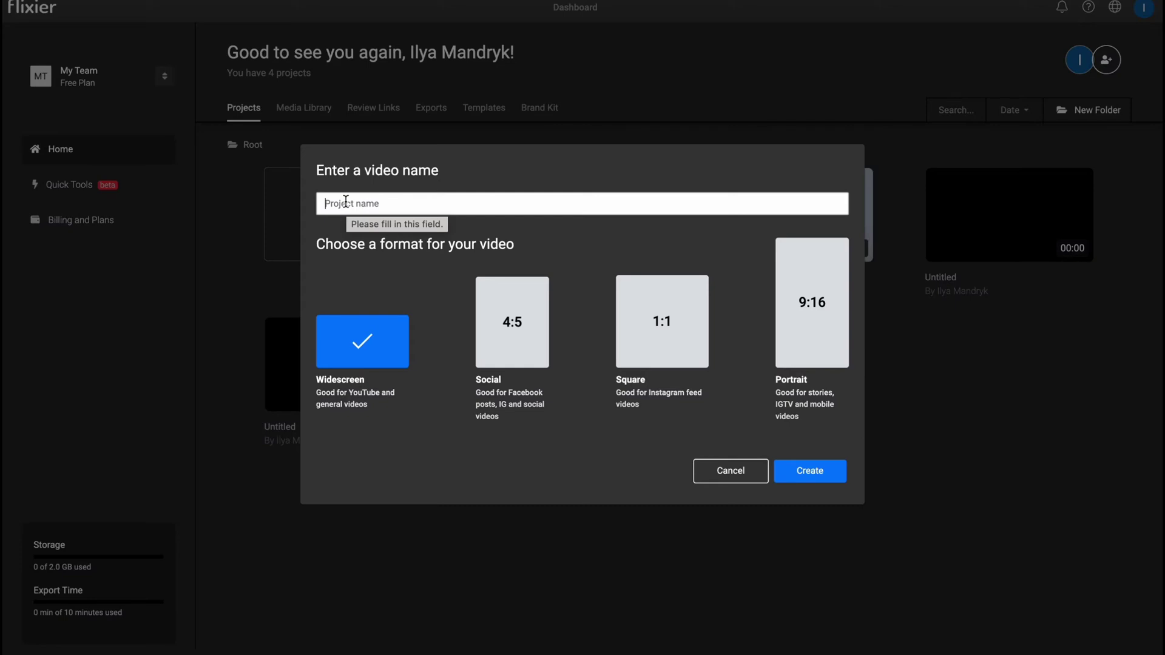
click(716, 472)
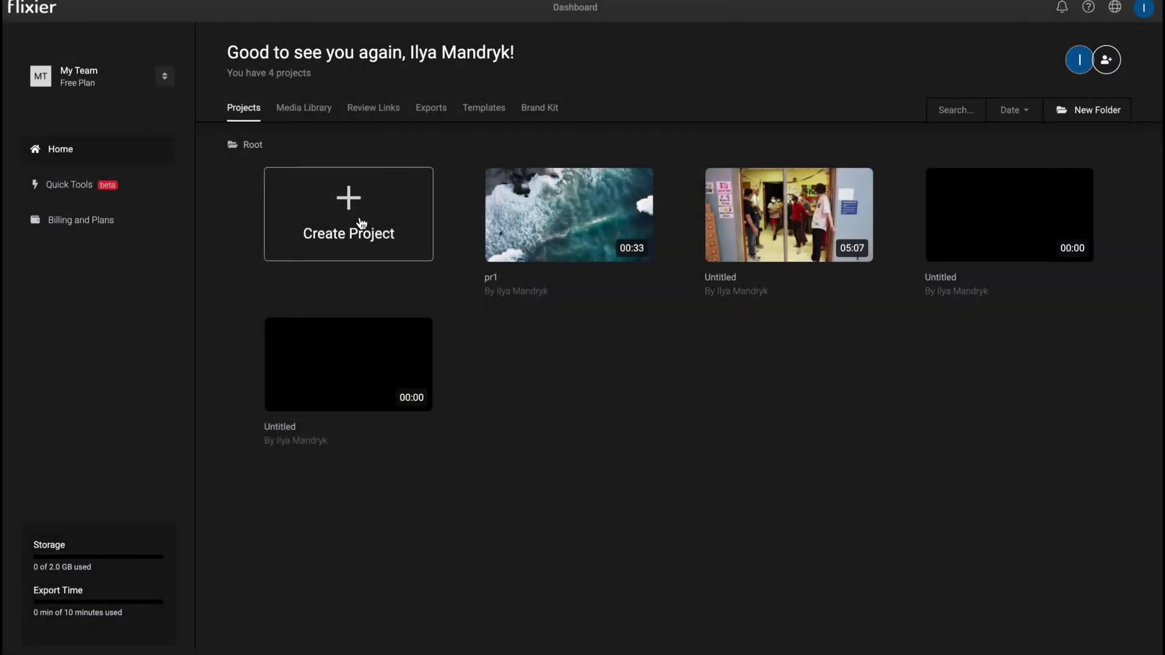
click(360, 222)
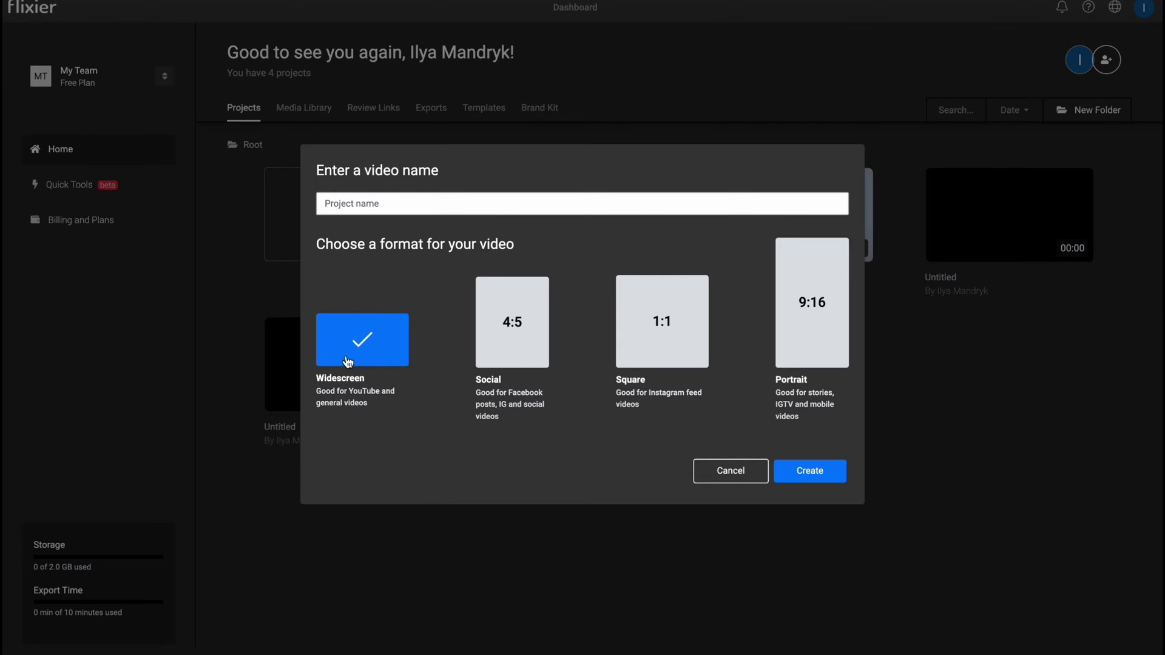
click(413, 196)
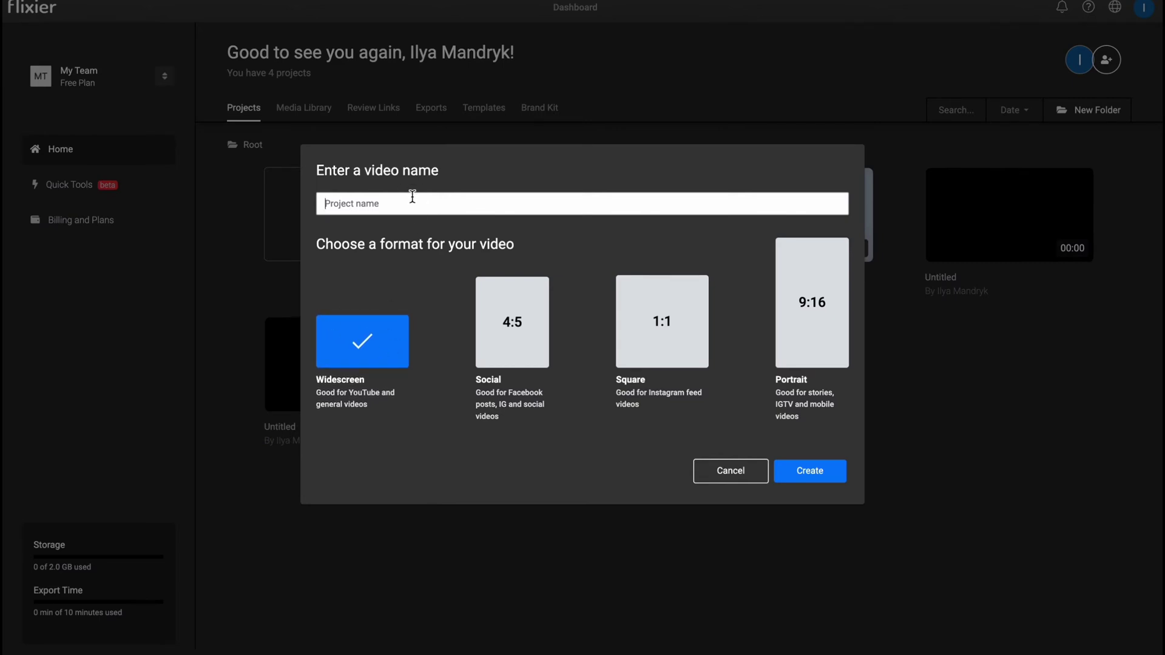
text(project1)
Step: Create project1 and look through the Audio, Text, Subtitles, Shapes and Transitions panels before returning to Library
click(818, 472)
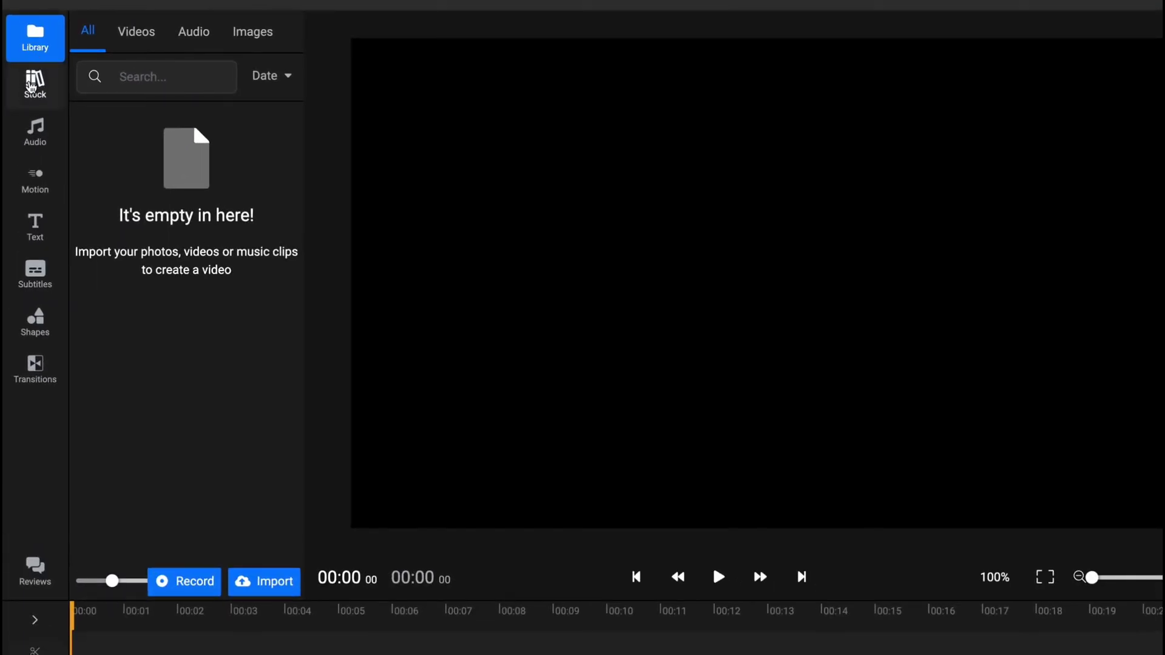
click(35, 133)
click(35, 226)
click(36, 273)
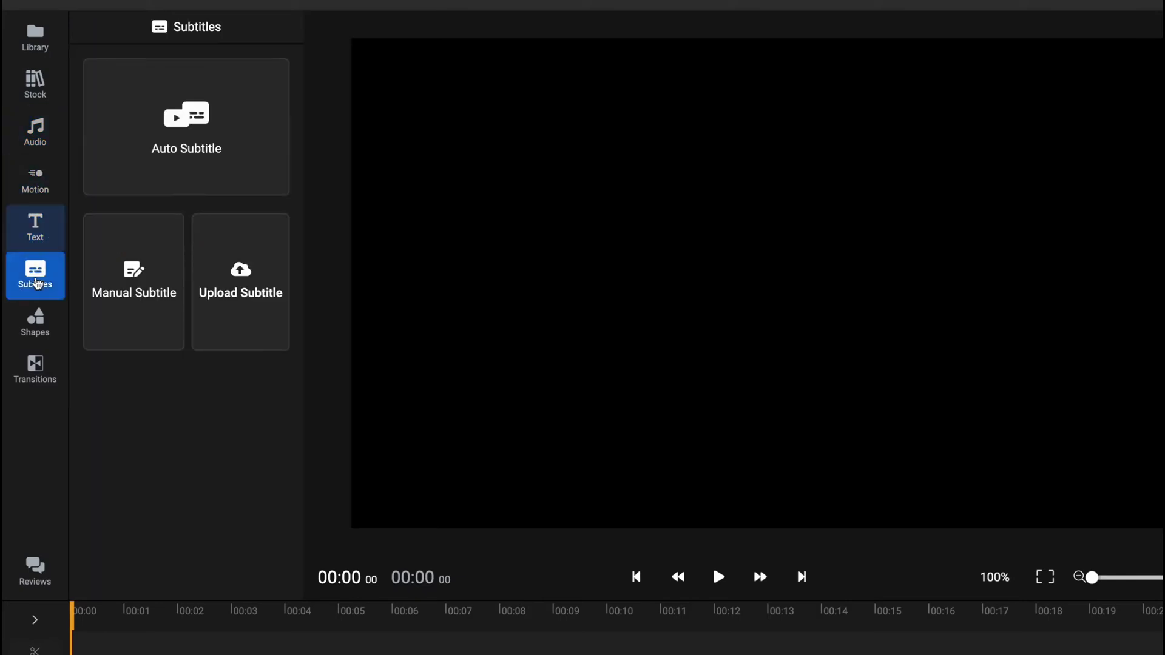
click(35, 321)
click(36, 368)
click(35, 37)
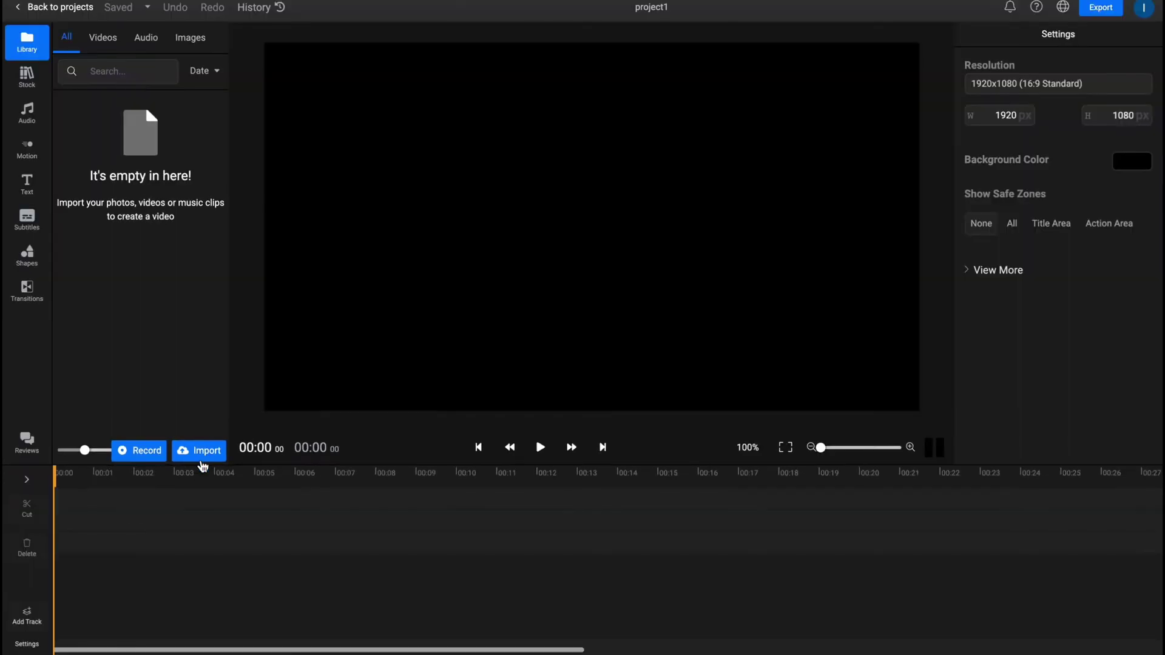
Step: Import the rain-sounds and nature-background videos from the Desktop into project1's library
click(200, 455)
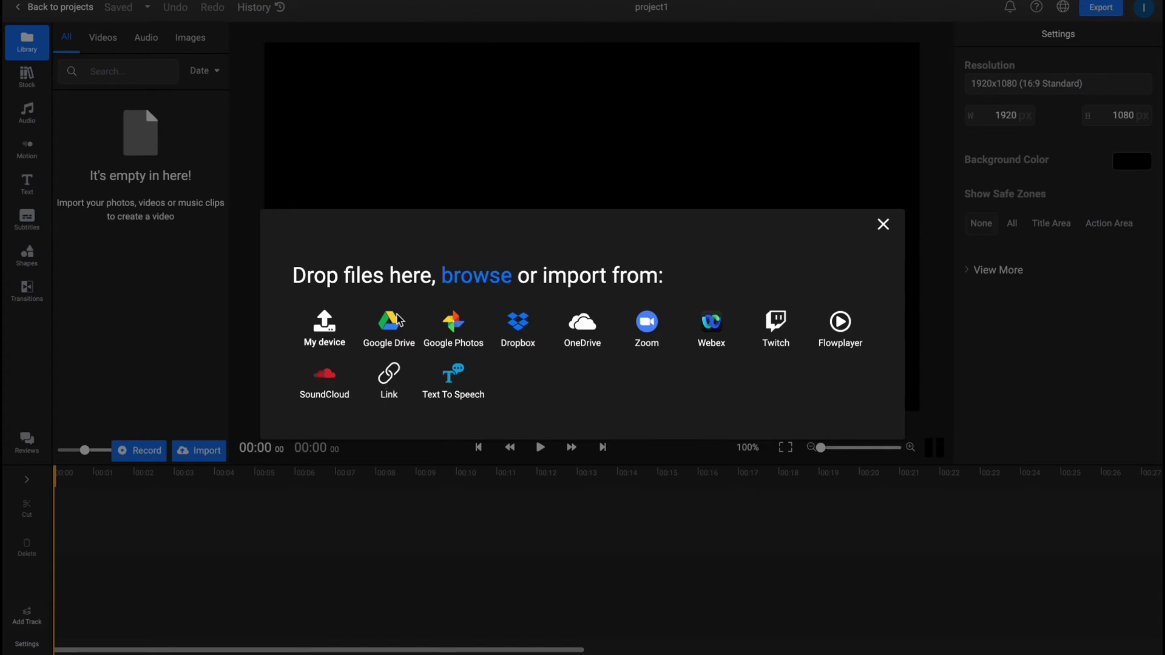
click(469, 281)
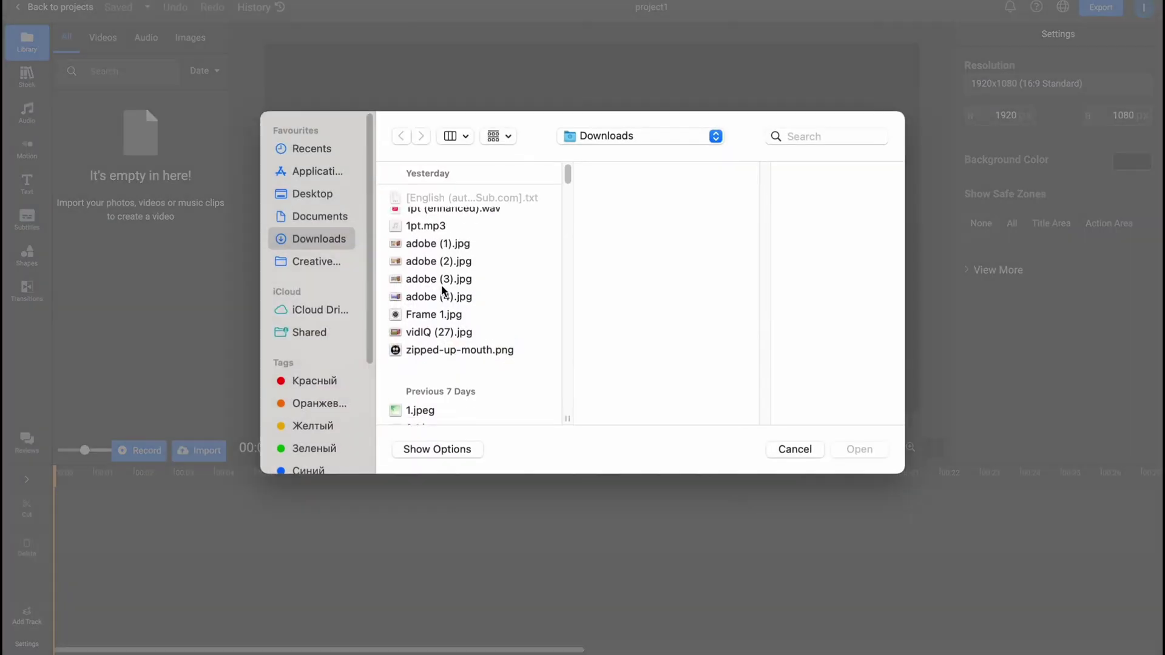
click(306, 193)
scroll(477, 311, down, 10)
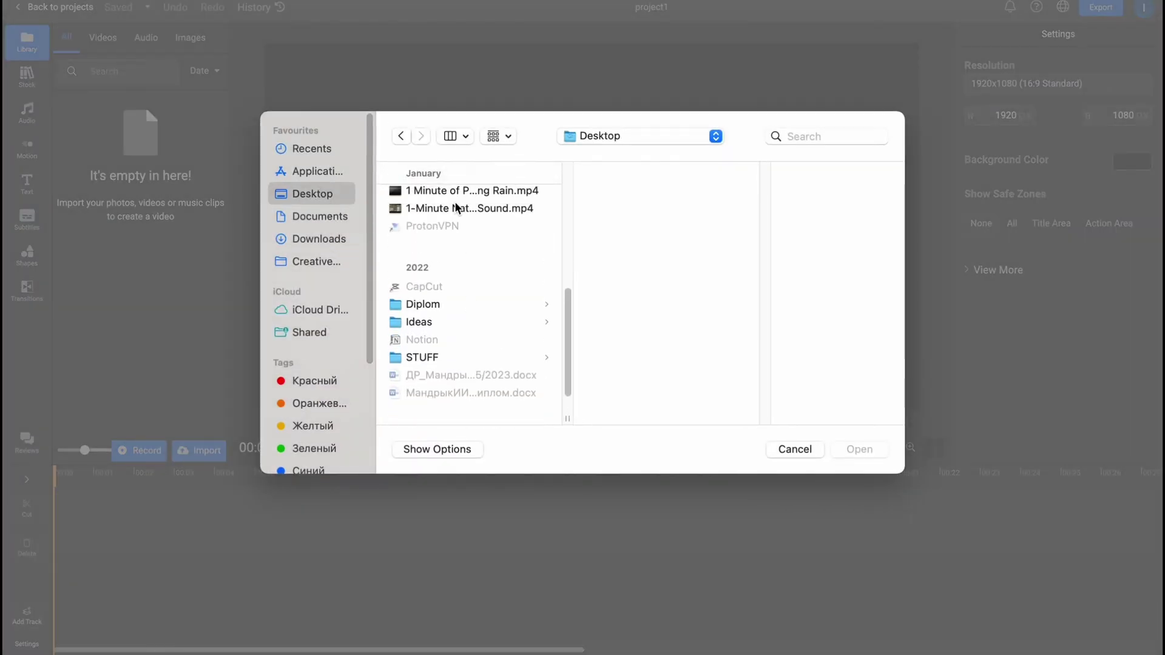
click(459, 255)
shift+click(460, 270)
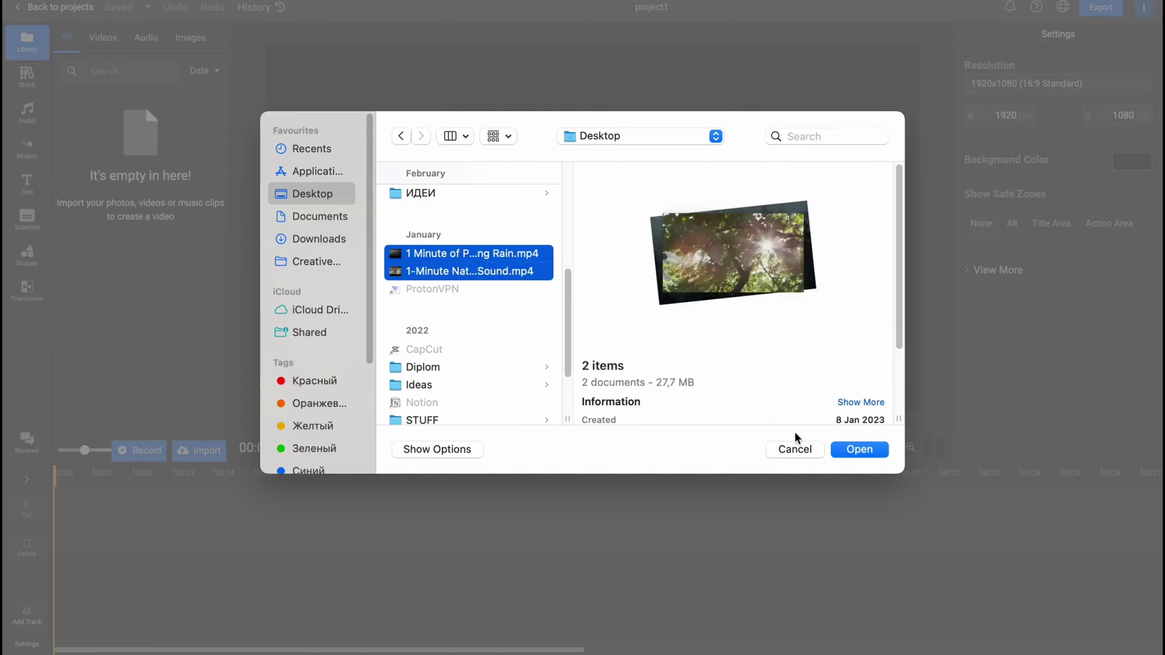
click(859, 449)
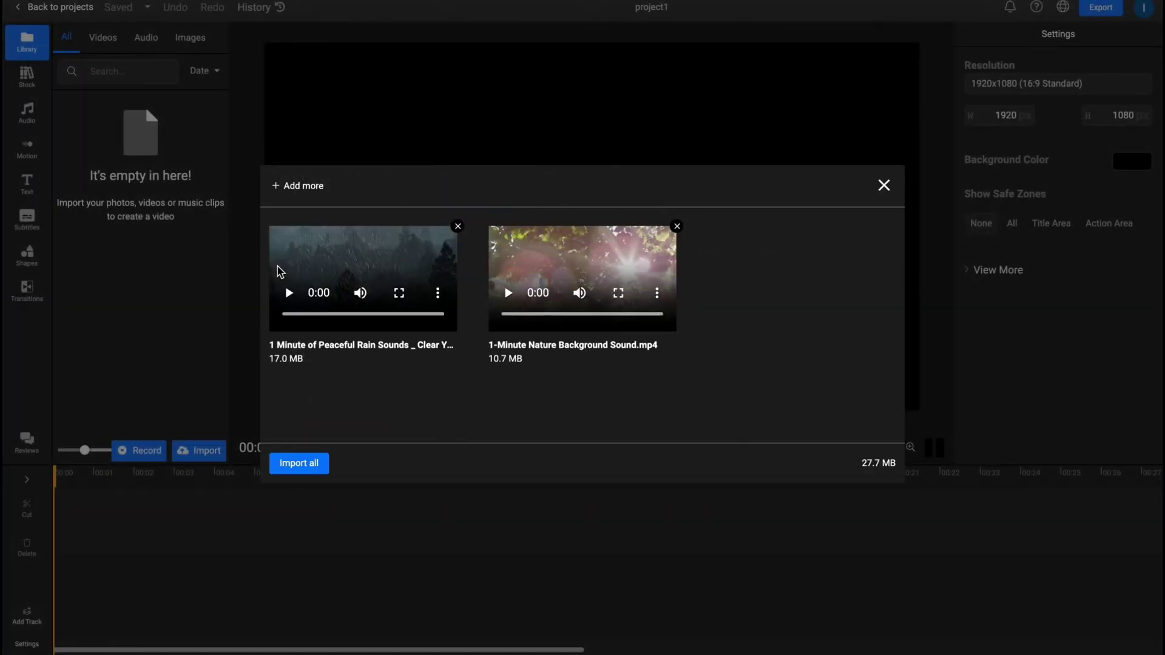
click(303, 465)
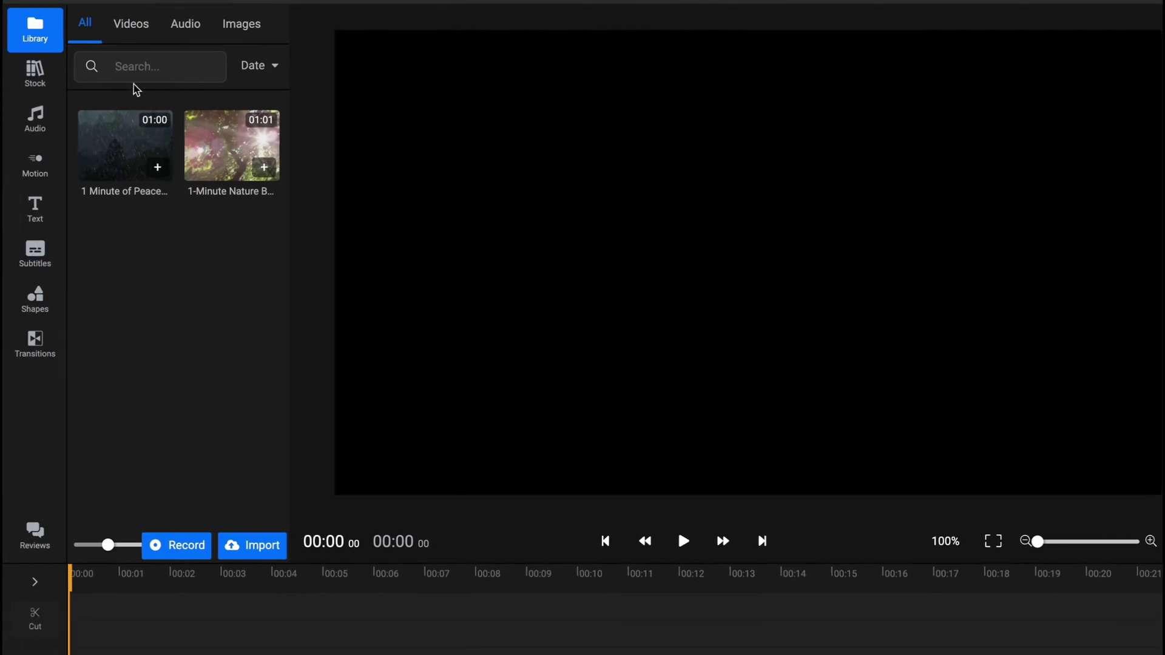
Step: Filter the media library by videos, audio and images, then show all items again
click(97, 25)
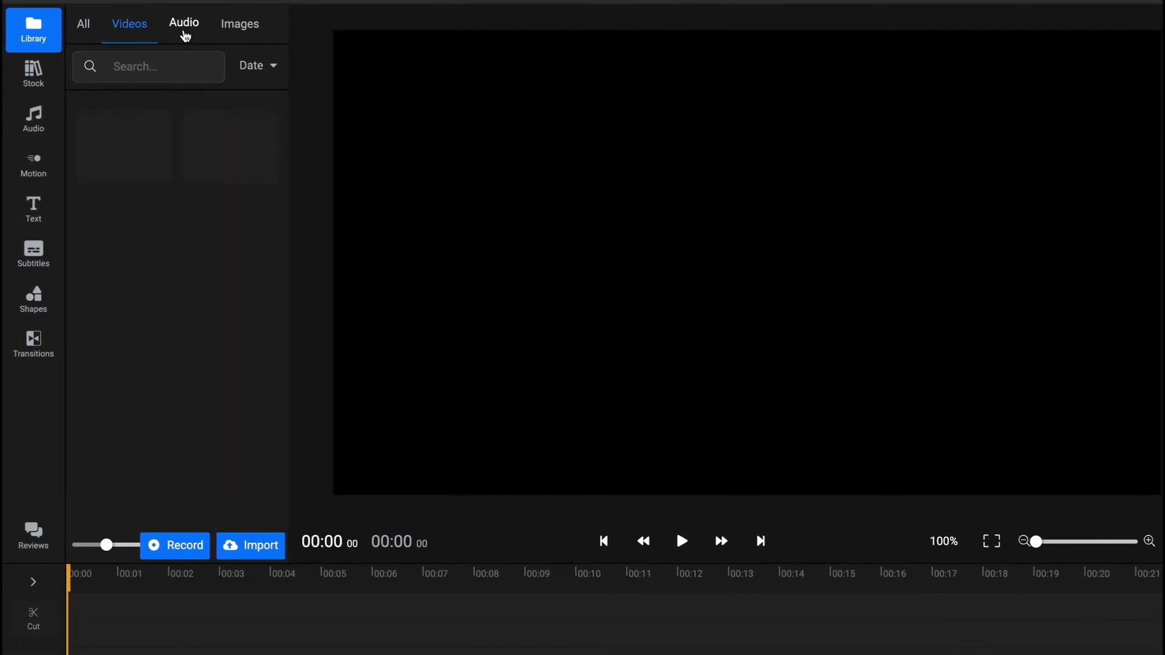
click(184, 34)
click(145, 34)
click(189, 33)
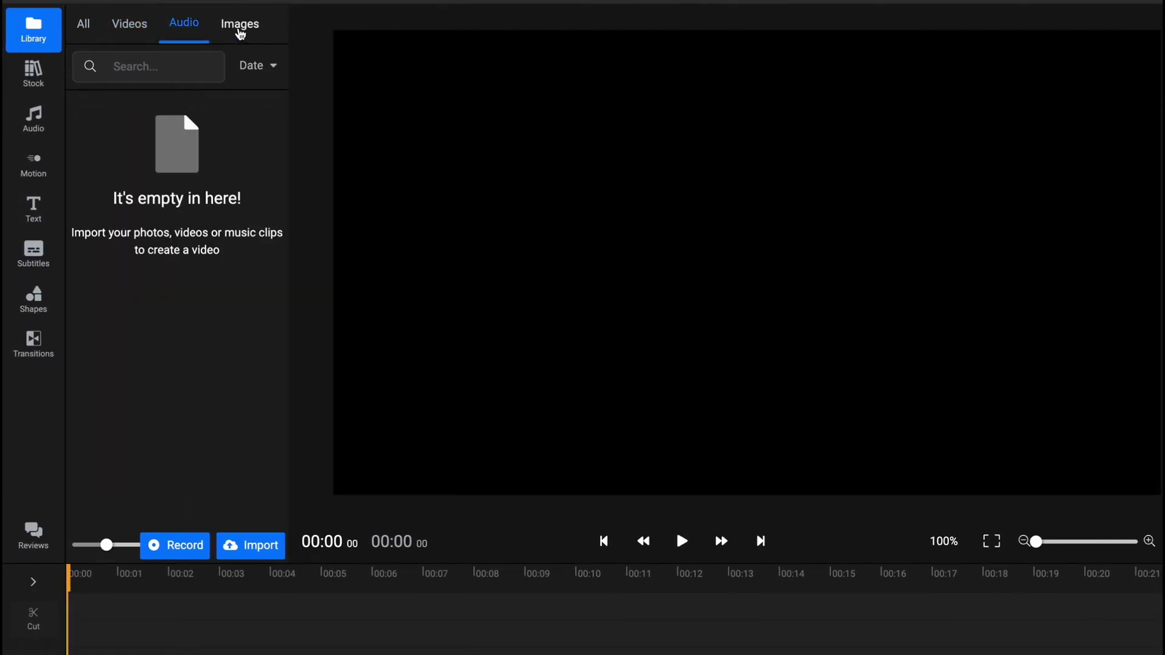
click(239, 30)
click(85, 28)
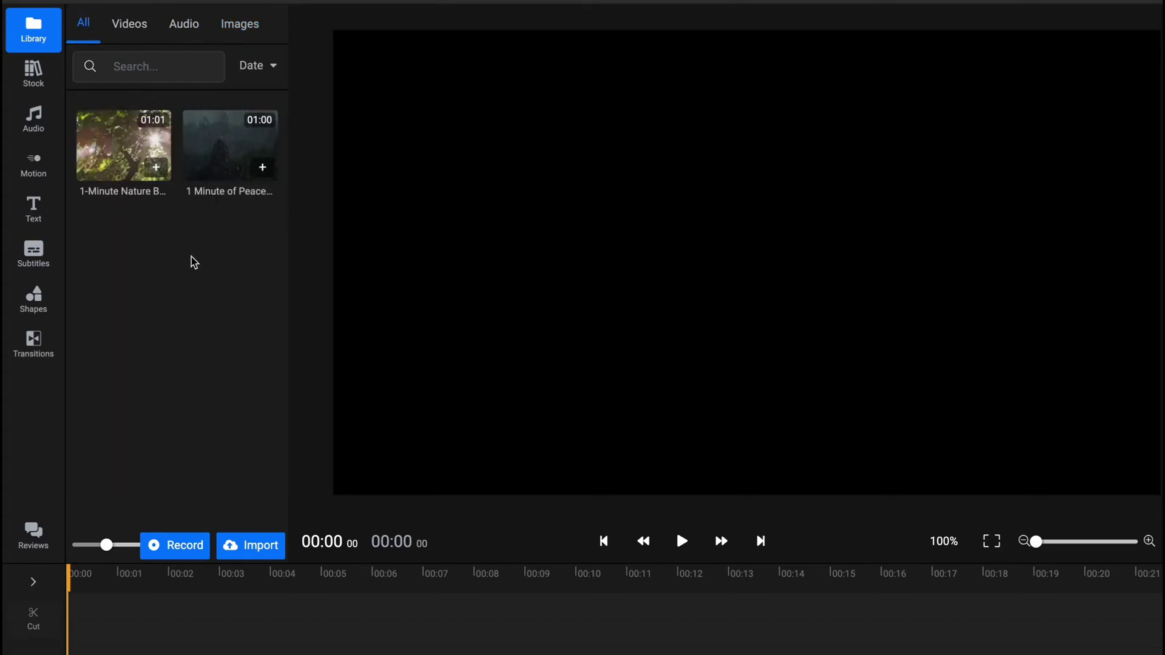
Step: Open Stock media and switch between stock images, GIFs and videos
click(34, 73)
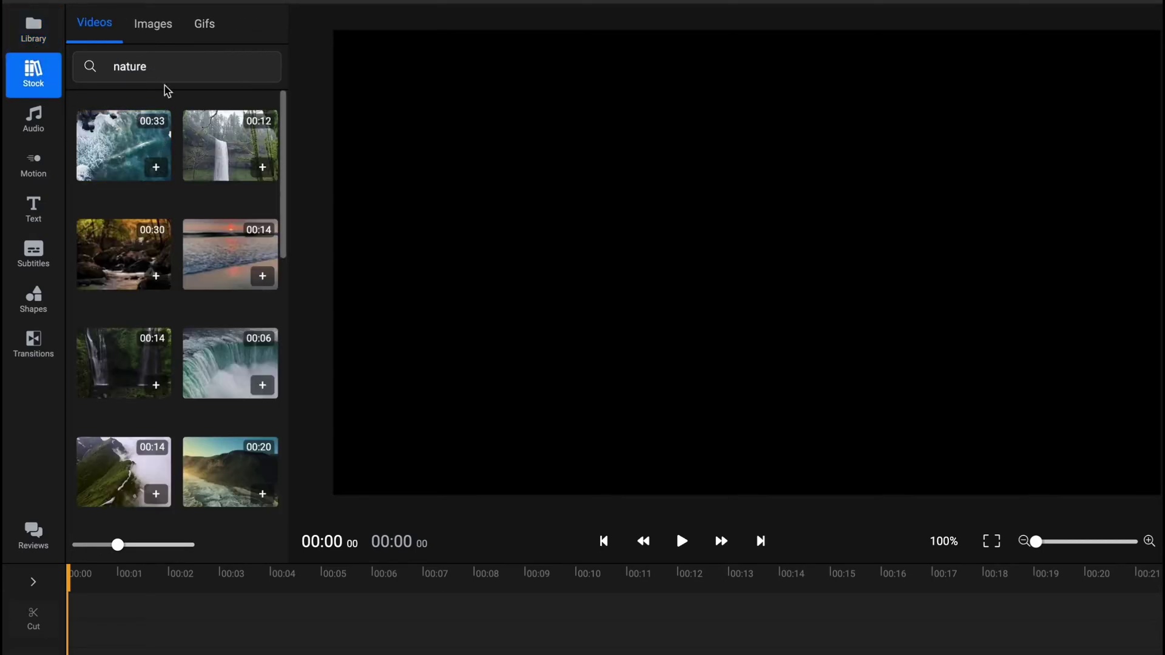
click(153, 24)
click(205, 23)
click(97, 24)
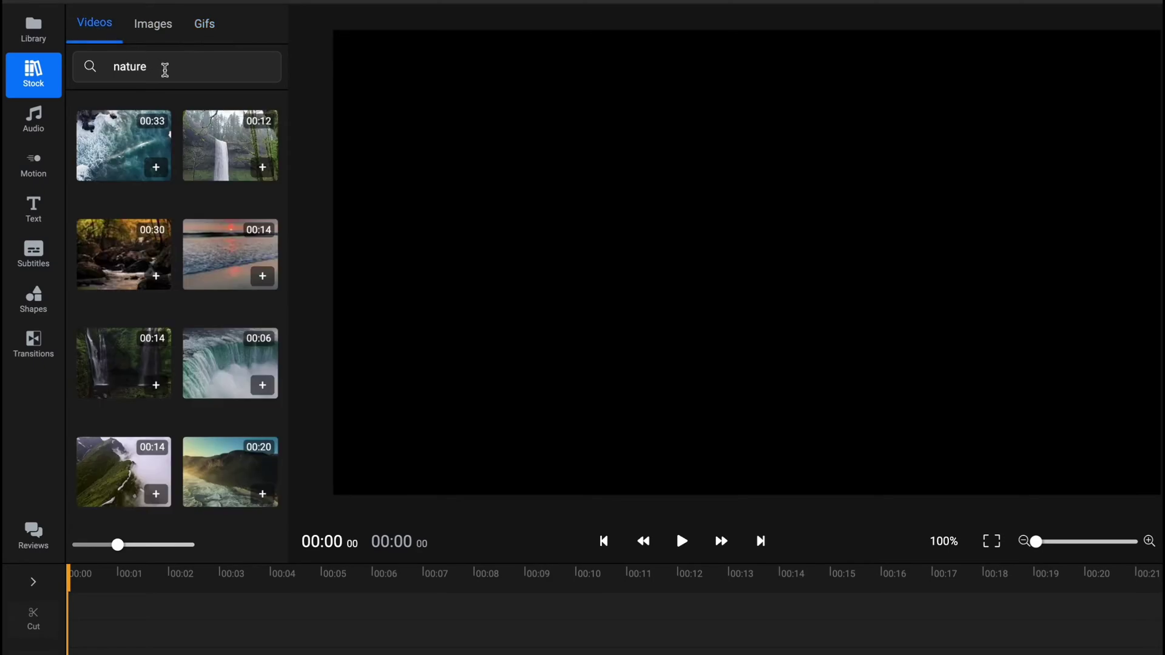
Step: Replace the 'nature' stock video search with 'ai' and run it
drag(163, 68, 95, 67)
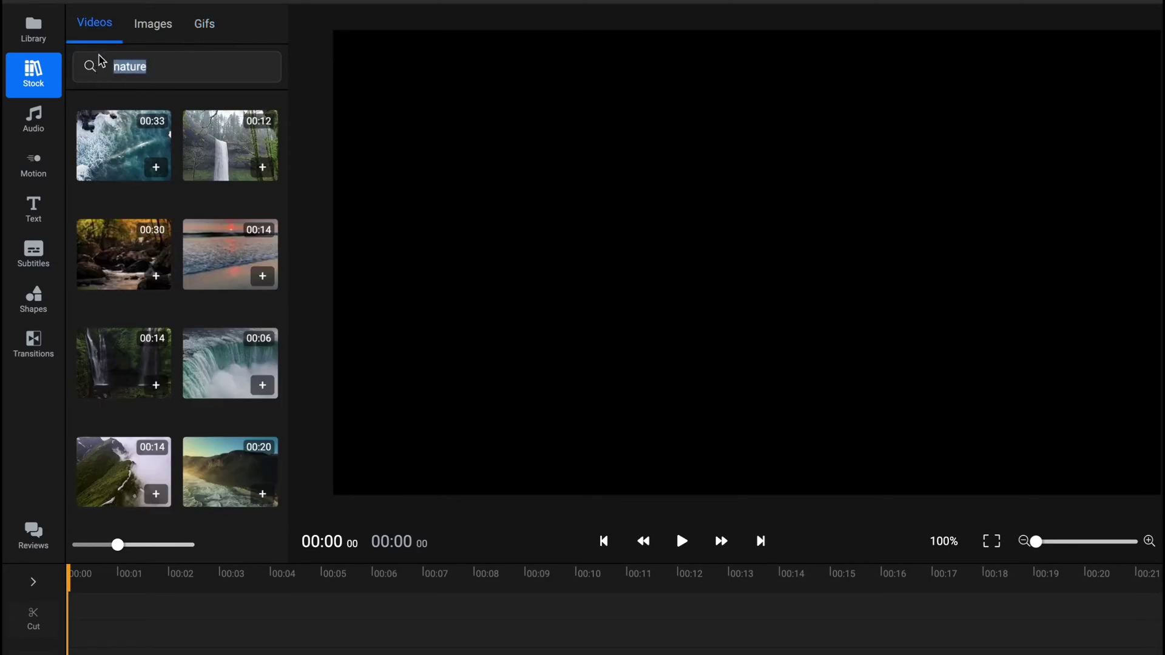
text(ai)
drag(131, 72, 98, 67)
key(BackSpace)
text(ai)
scroll(156, 244, down, 5)
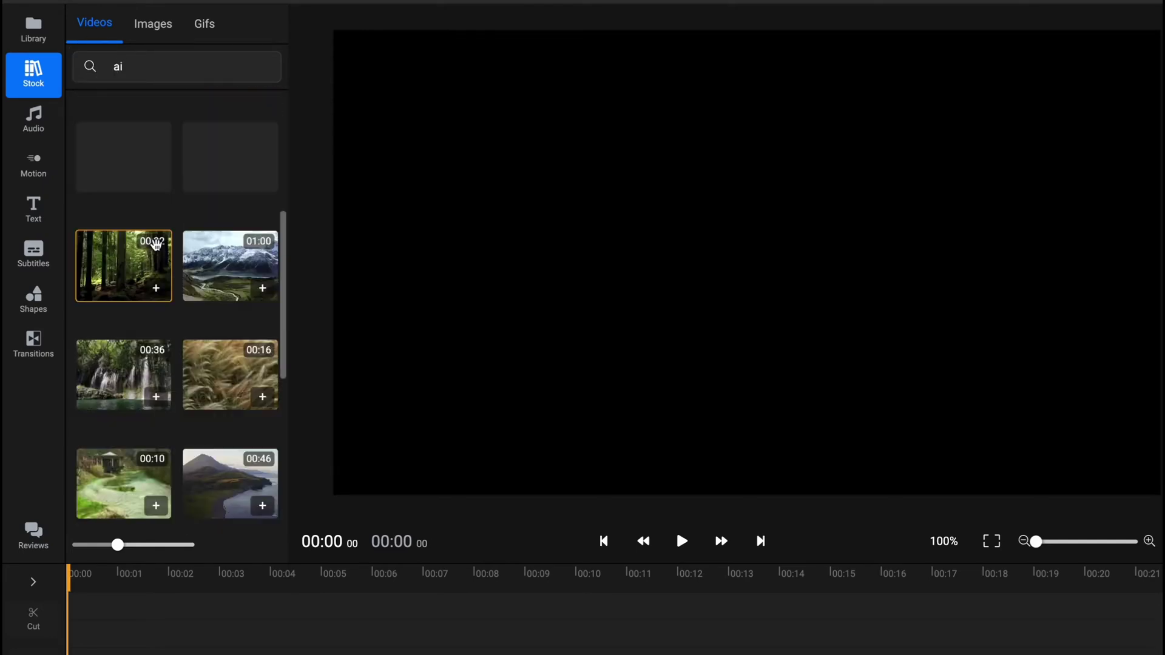
scroll(156, 244, up, 5)
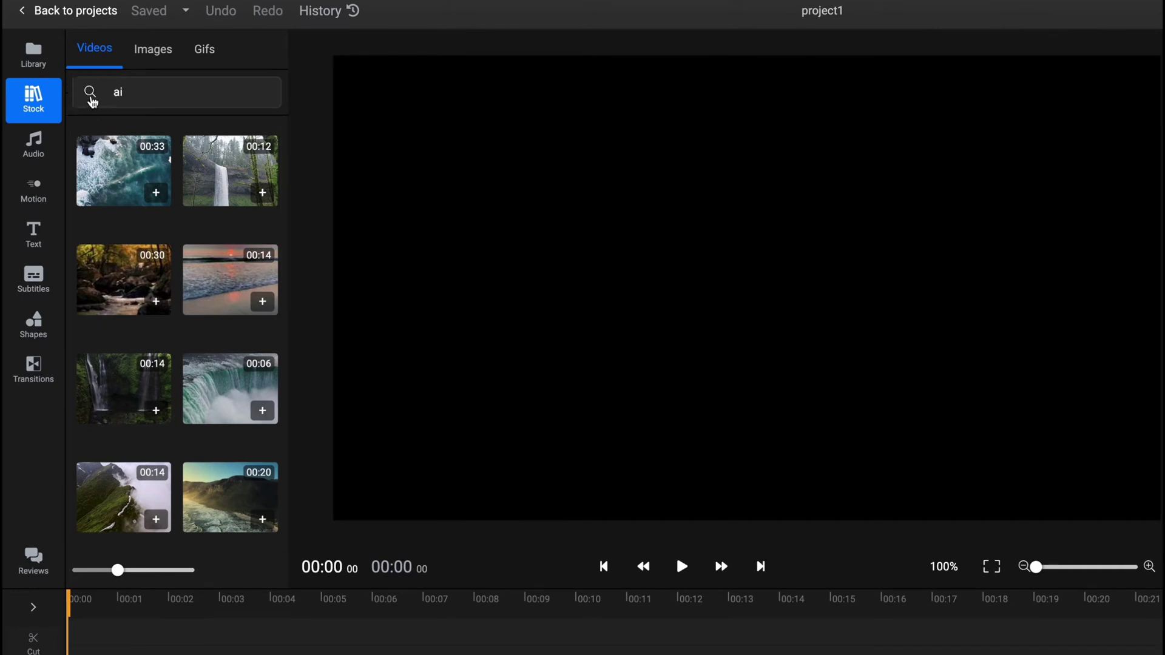
click(89, 94)
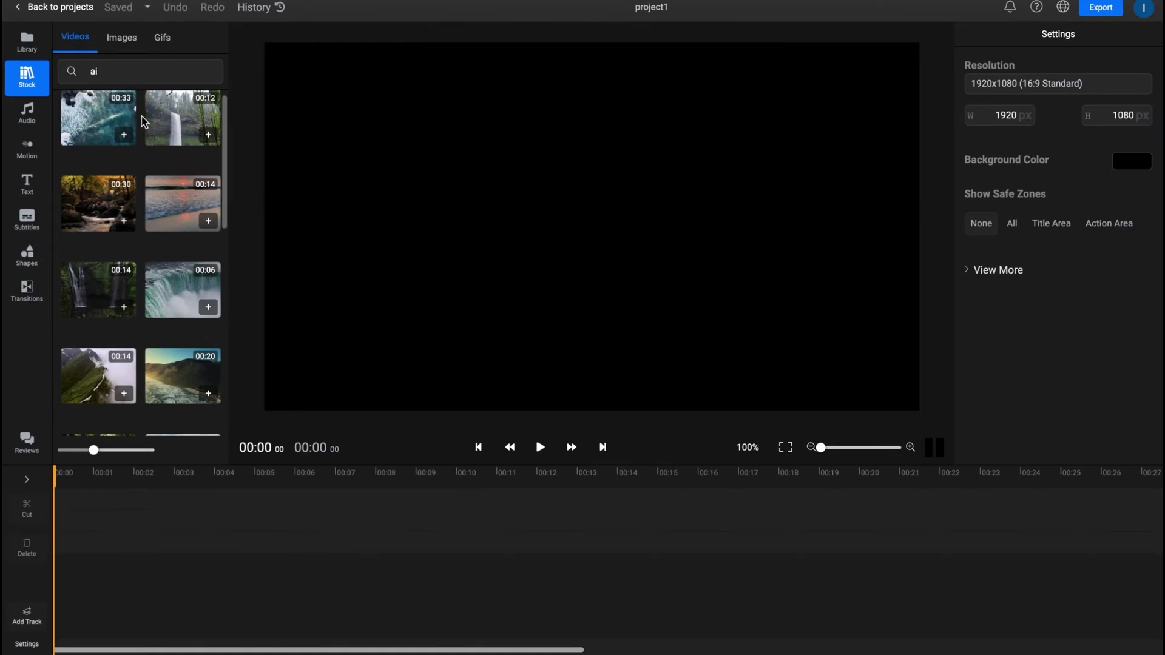
Step: Open the audio library and clear the old 'action' sound-effects search
click(23, 124)
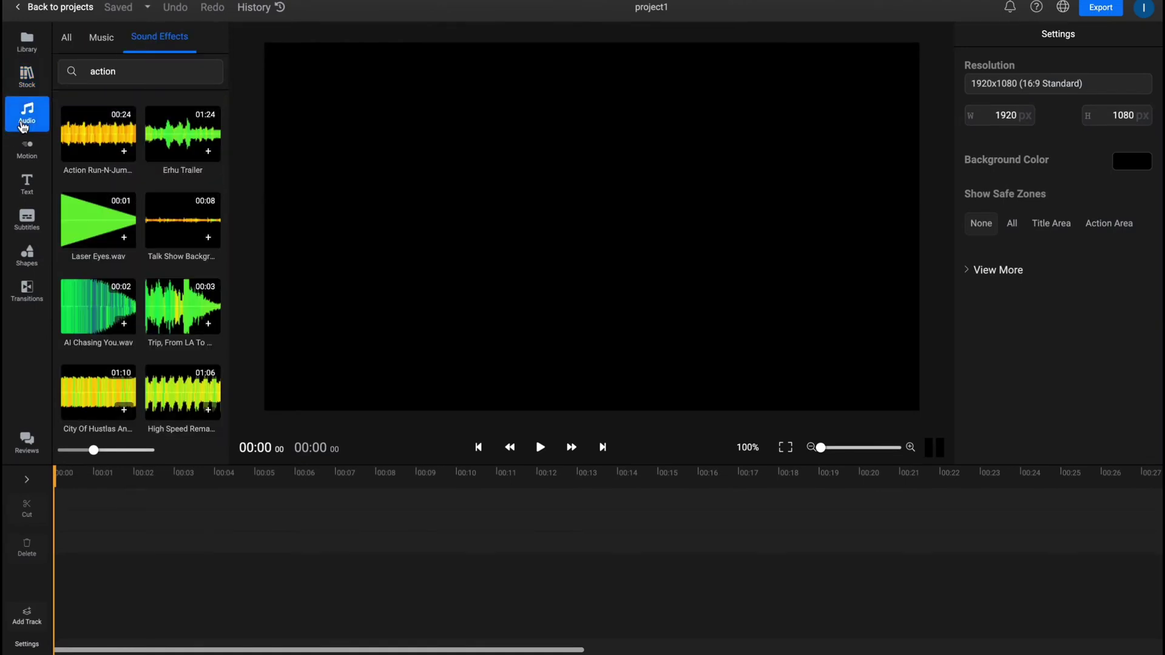
double_click(133, 82)
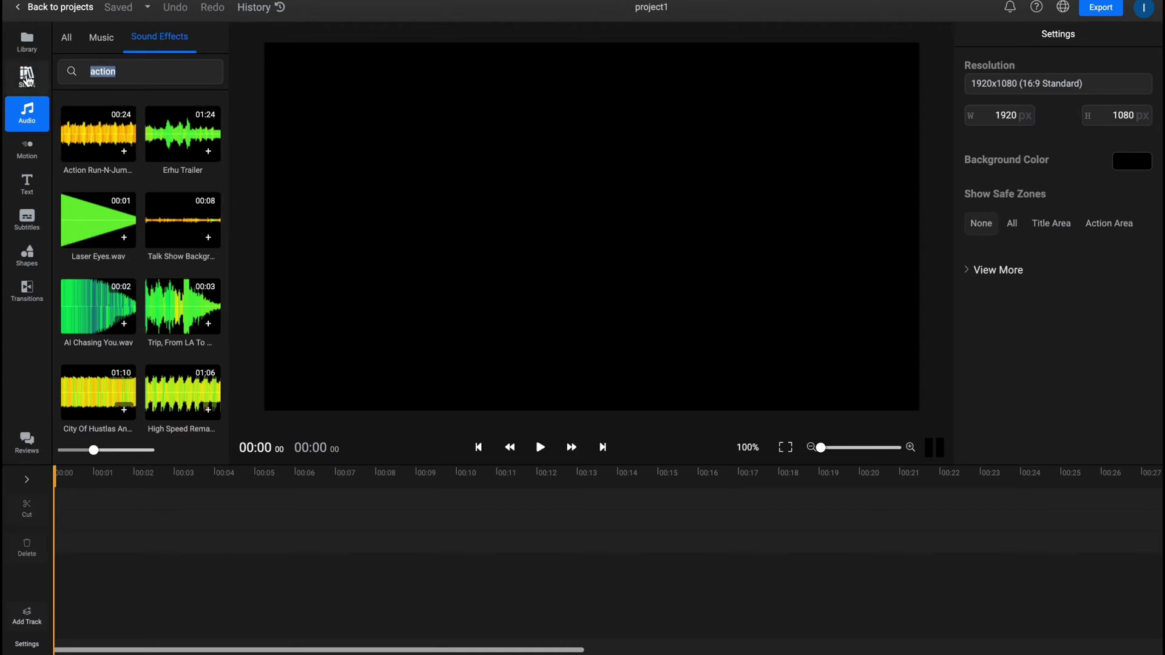
key(BackSpace)
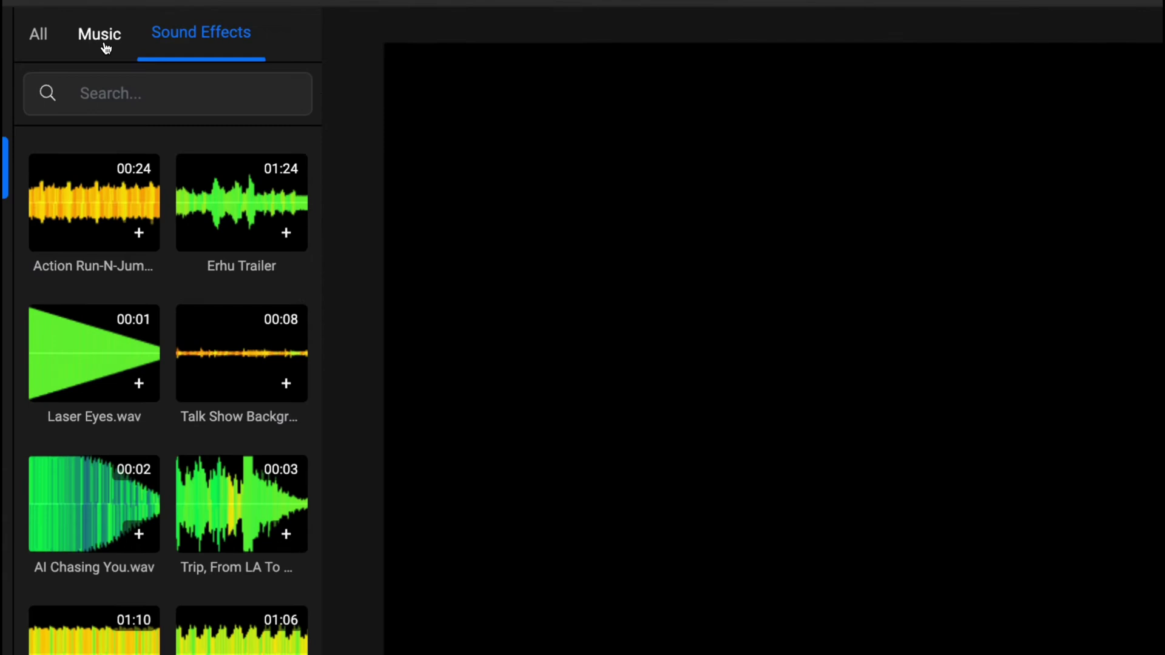
Step: Browse the music tracks, then view the Motion Press Title templates
click(105, 46)
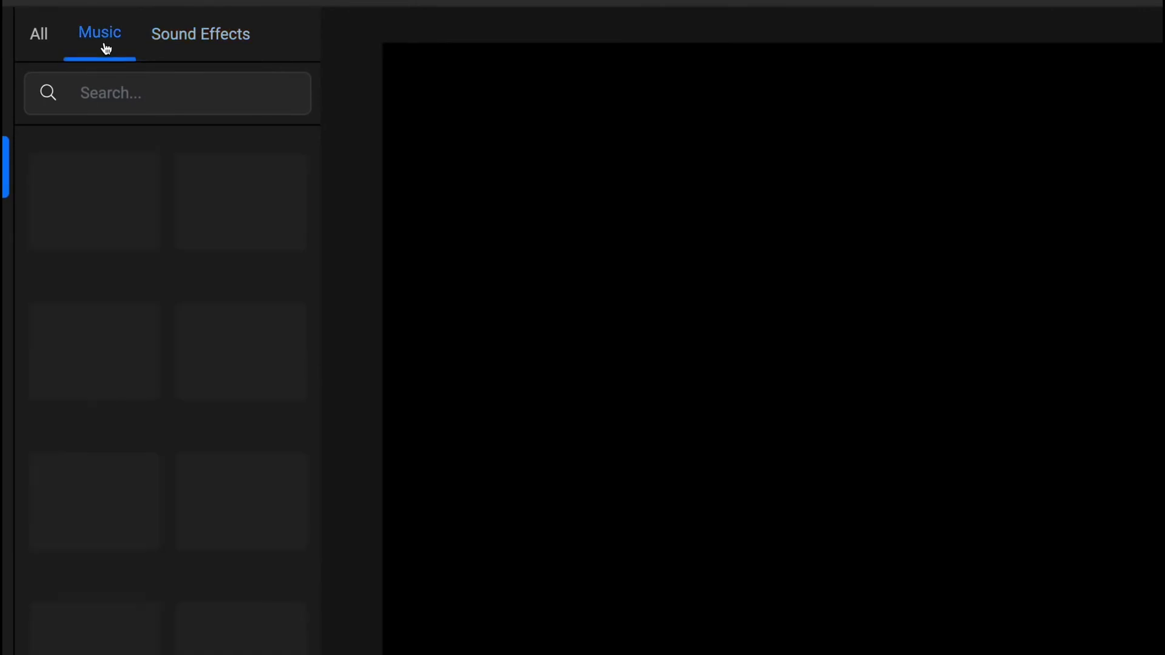
click(189, 35)
click(185, 38)
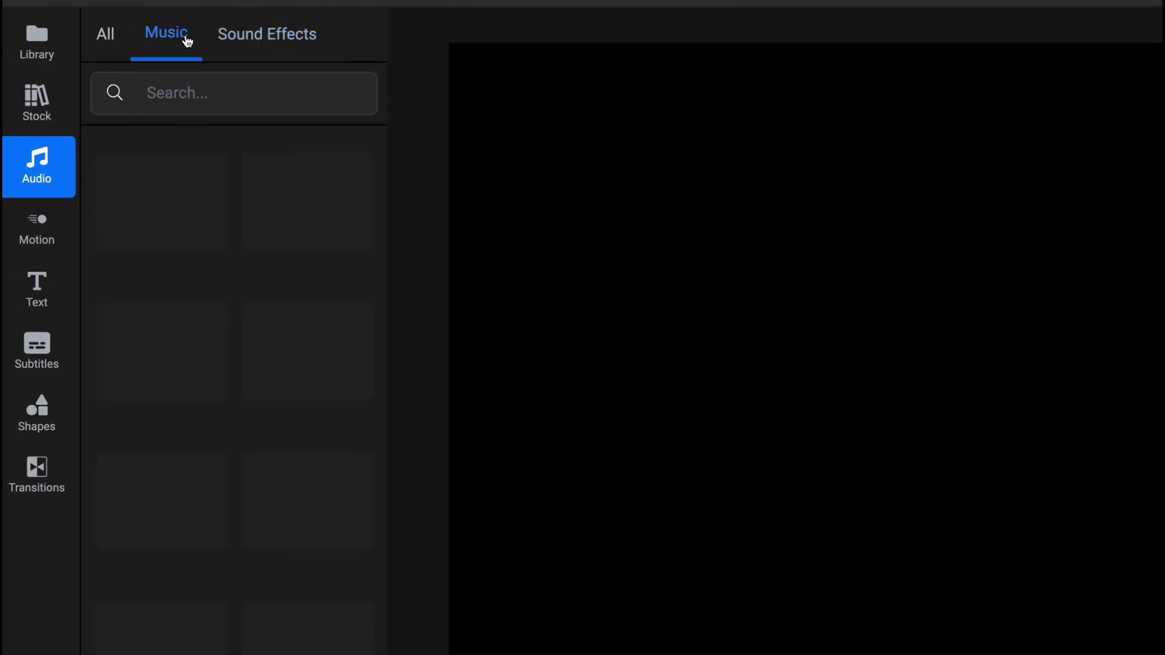
click(157, 85)
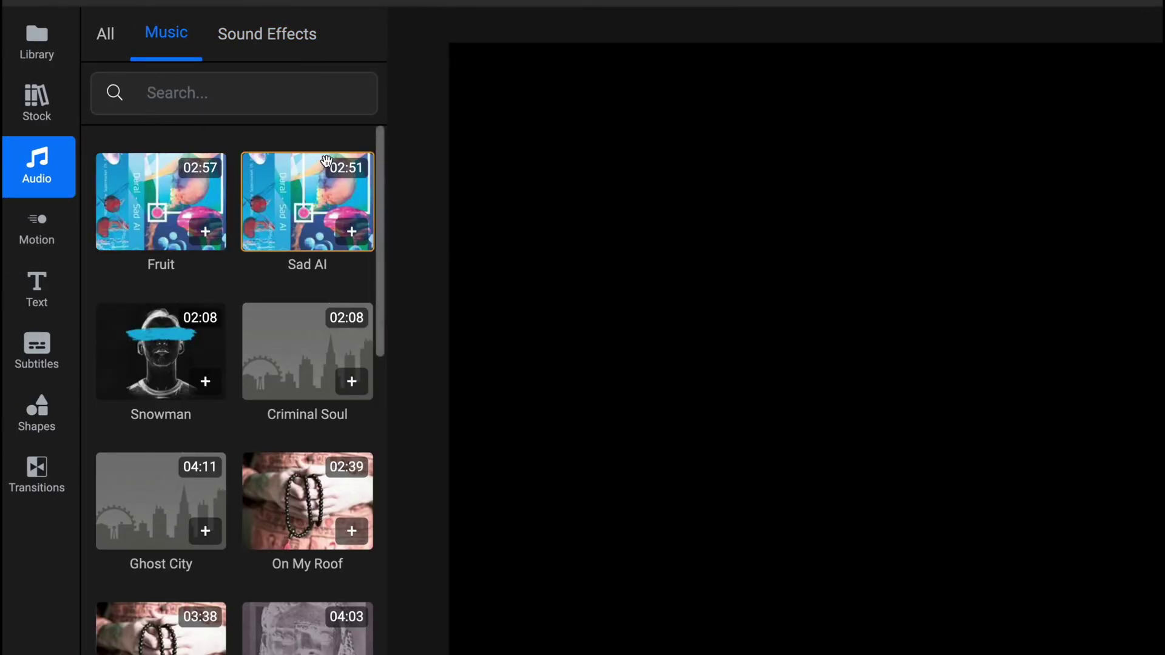
scroll(286, 245, down, 1)
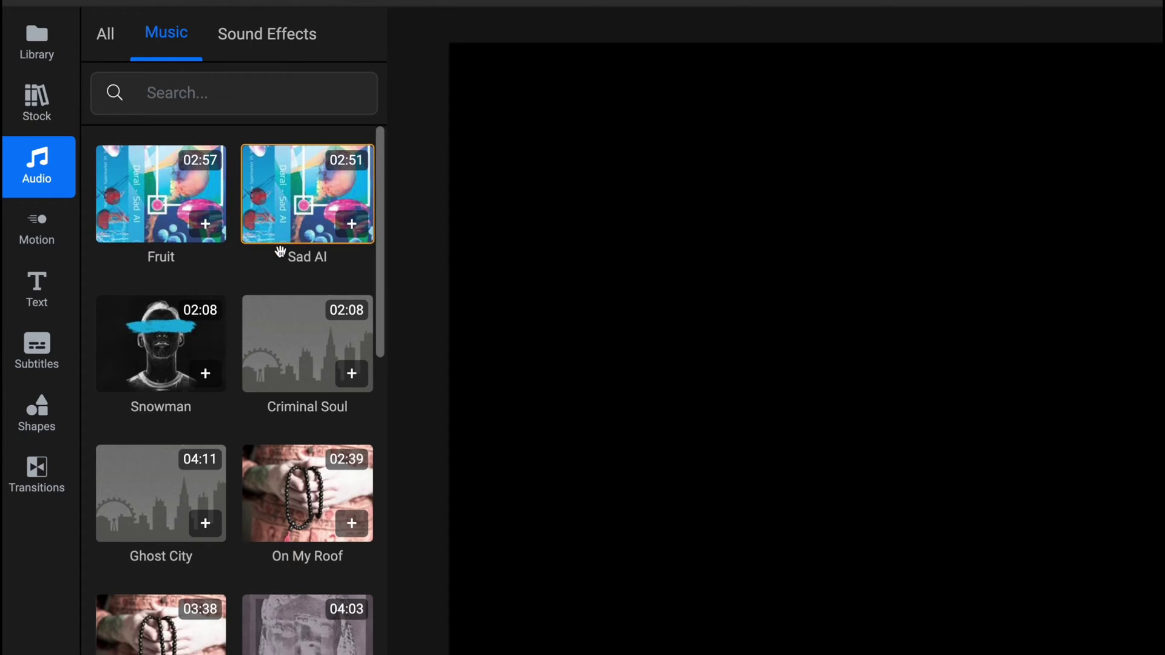
click(51, 241)
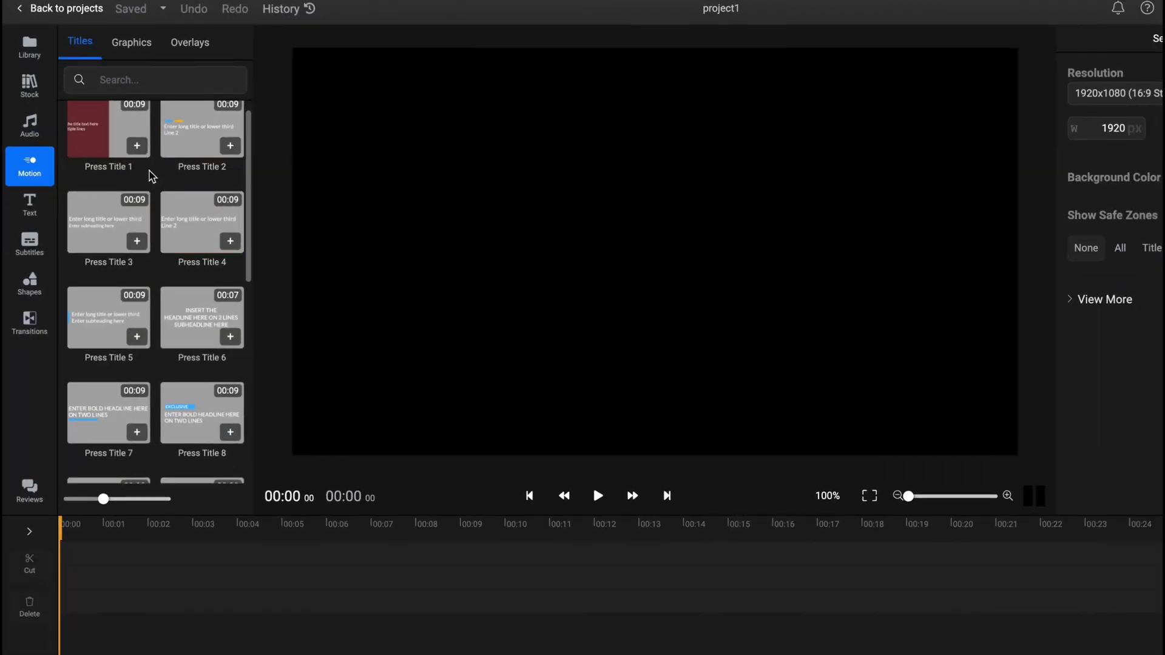
scroll(141, 262, up, 1)
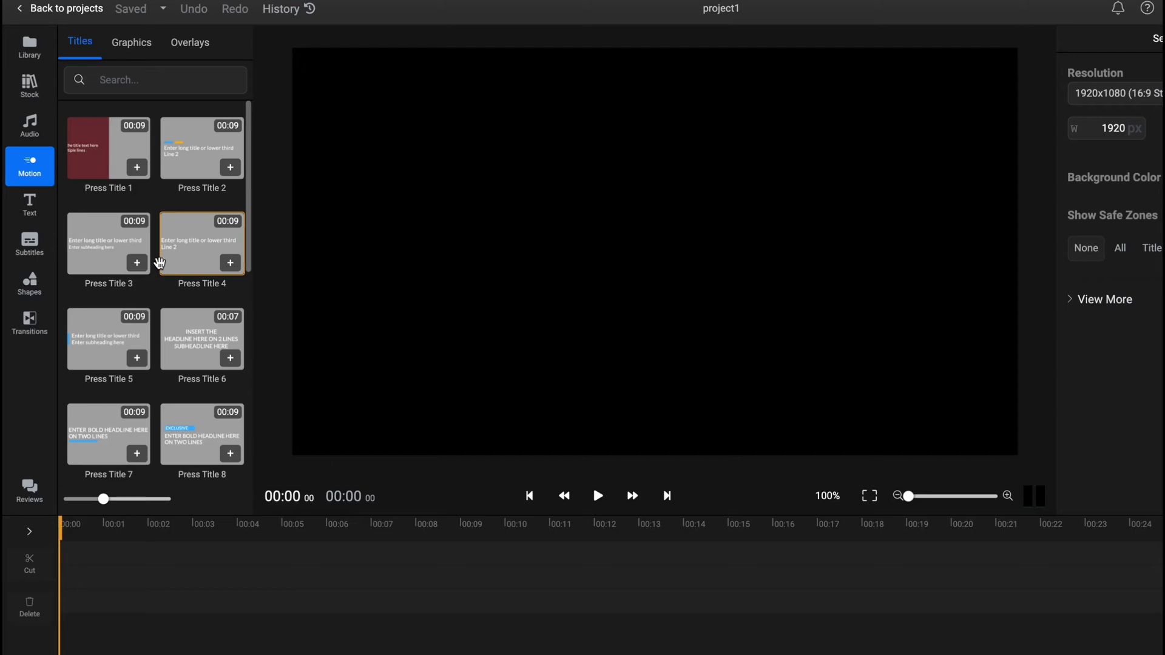
Step: Scroll through the Text presets, then show the Auto, Manual and Upload Subtitle options
click(30, 205)
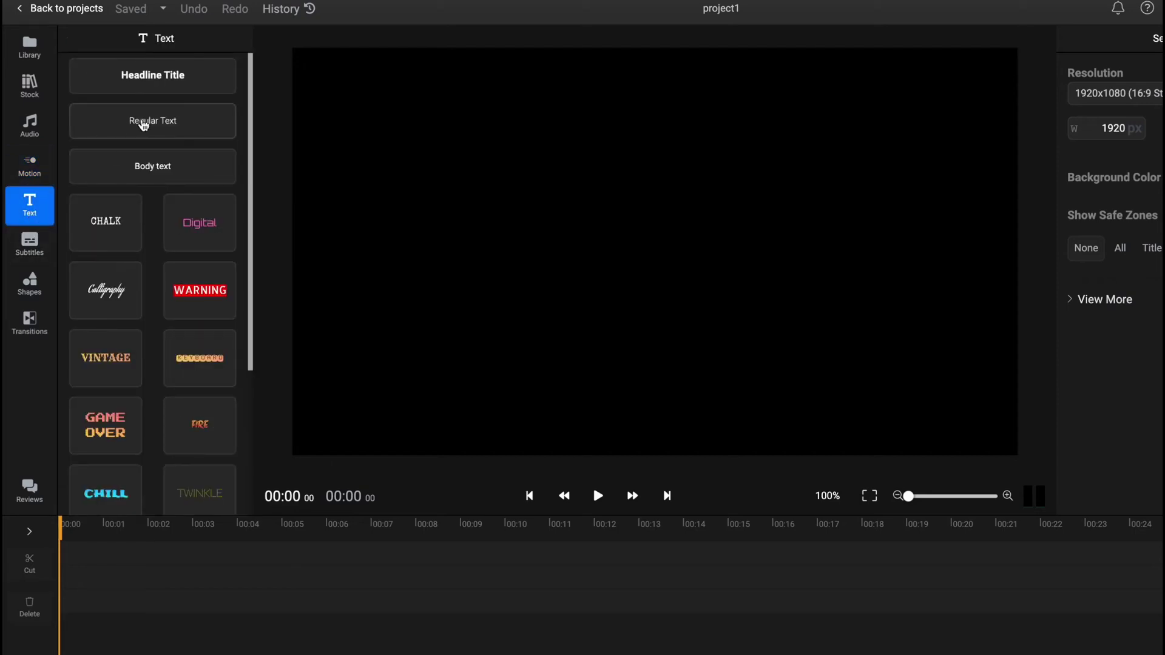
scroll(163, 144, down, 2)
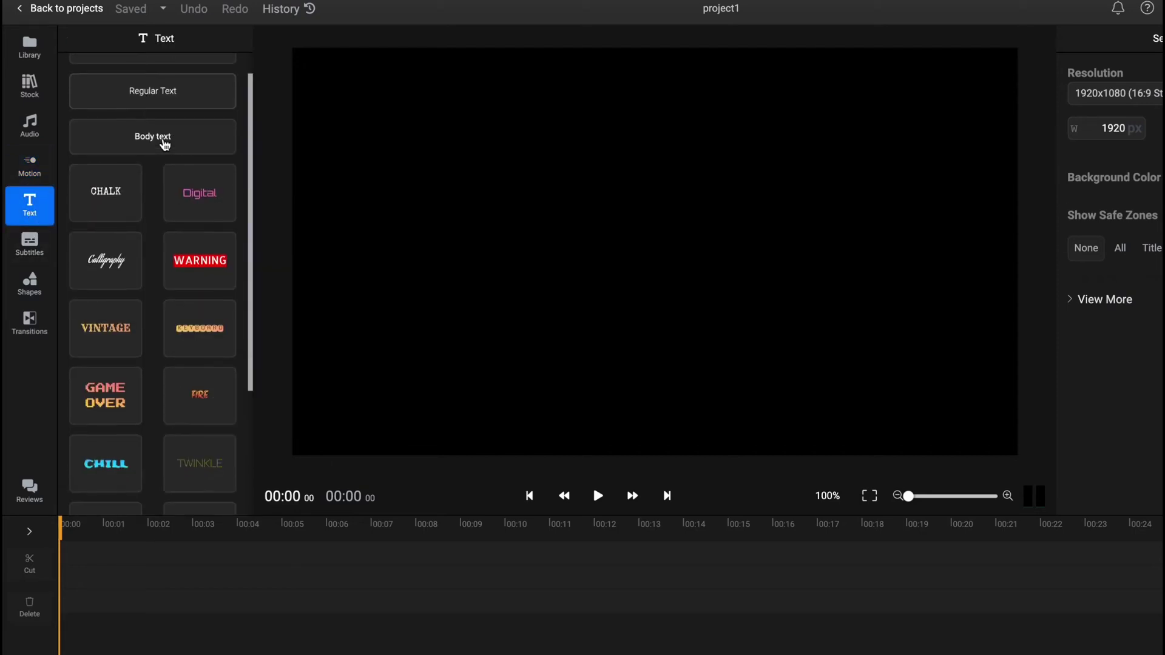
scroll(170, 164, up, 1)
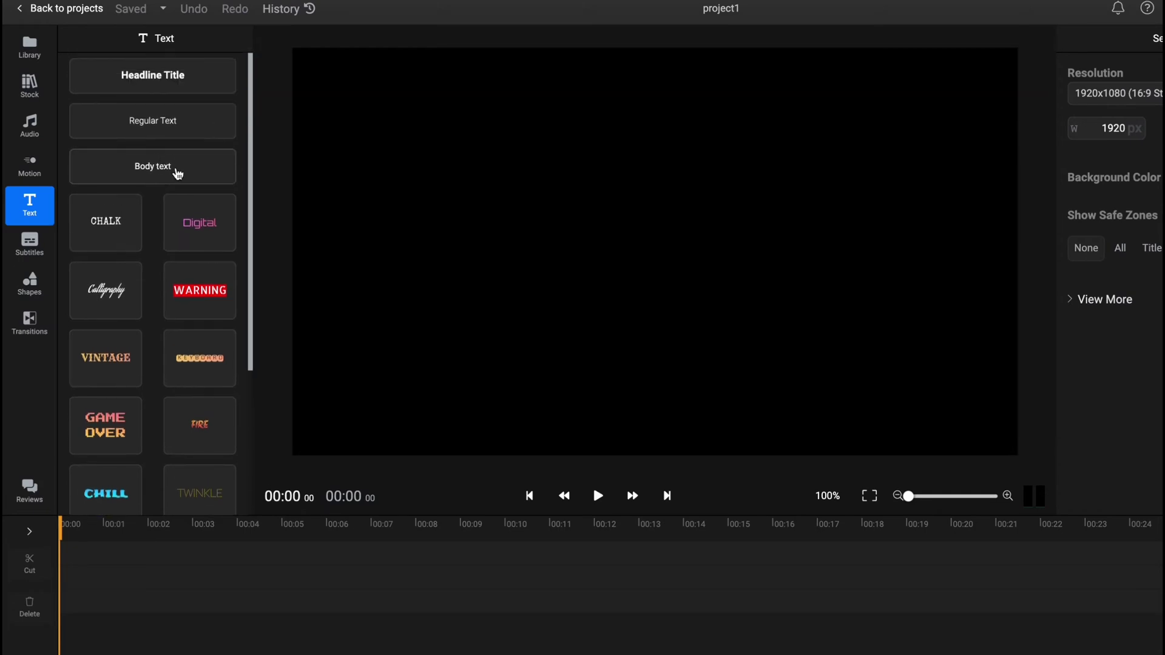
scroll(173, 176, down, 4)
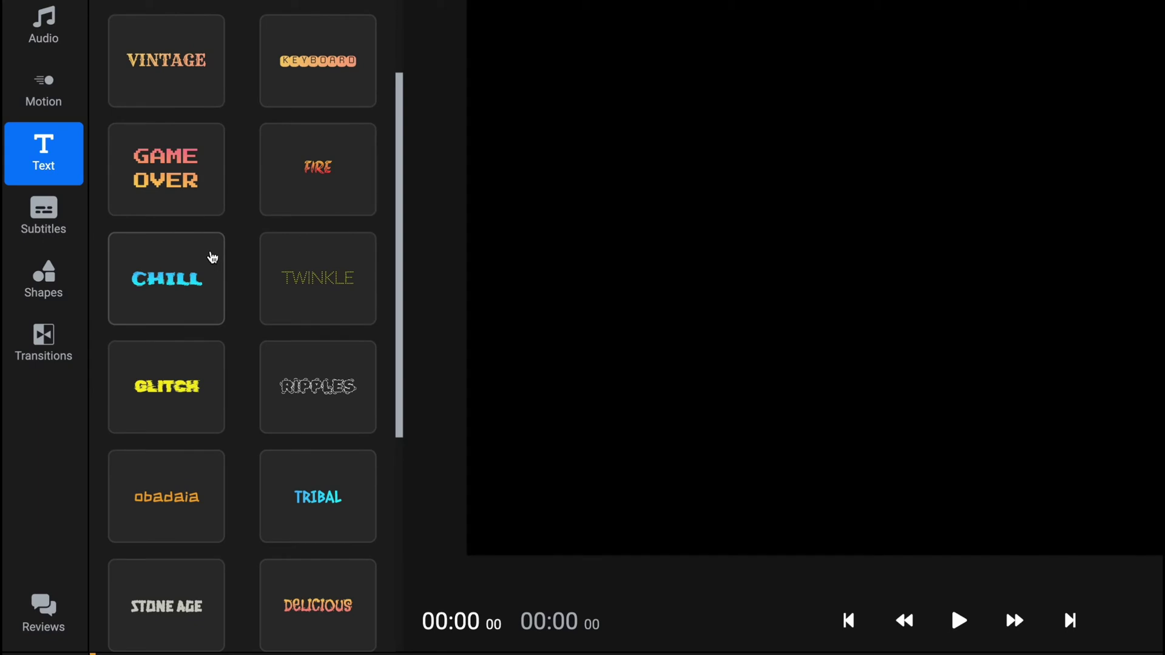
scroll(232, 278, down, 8)
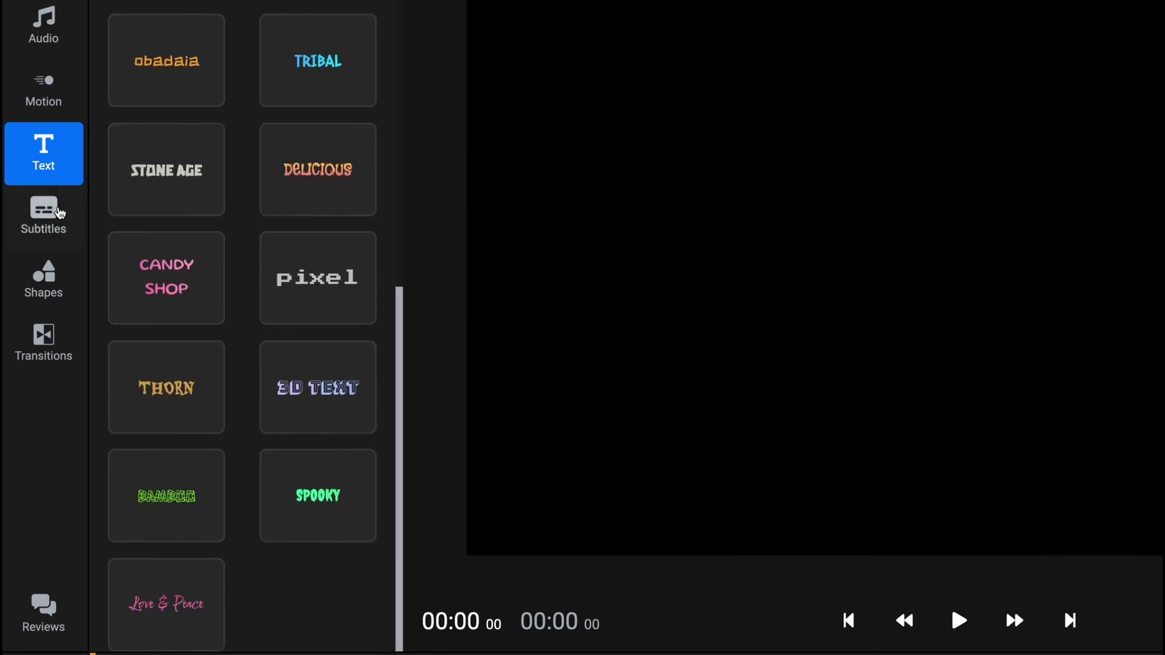
click(59, 213)
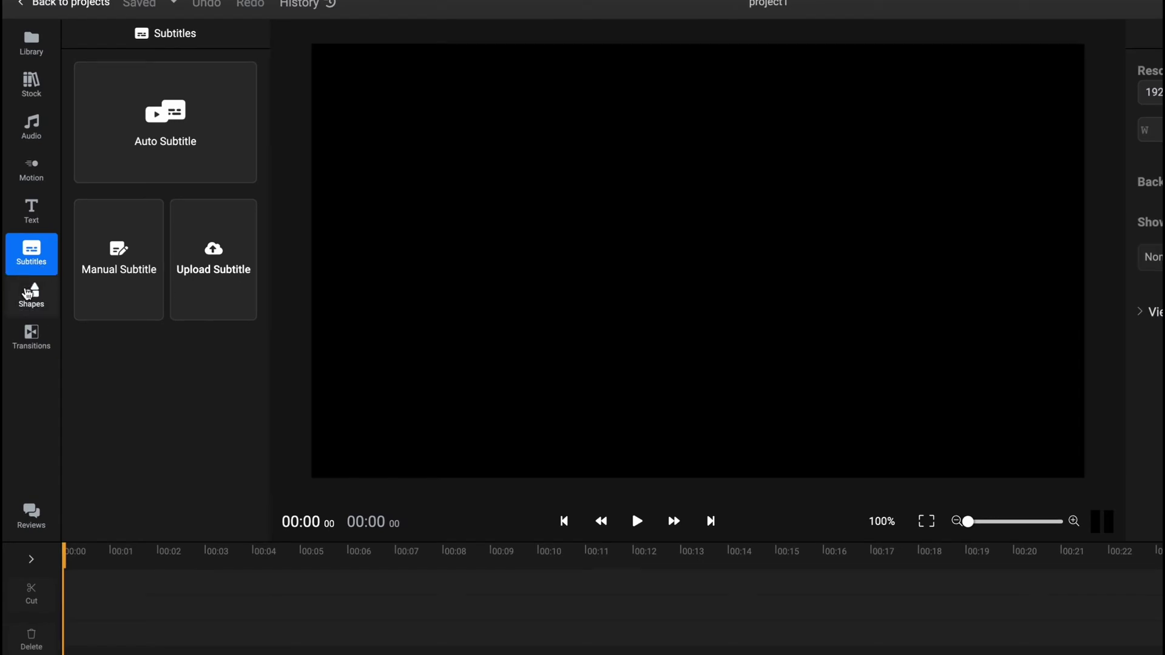
Step: Glance at the arrow shapes, then scroll through transitions like Alternate Circle, Angular and Blur
click(27, 294)
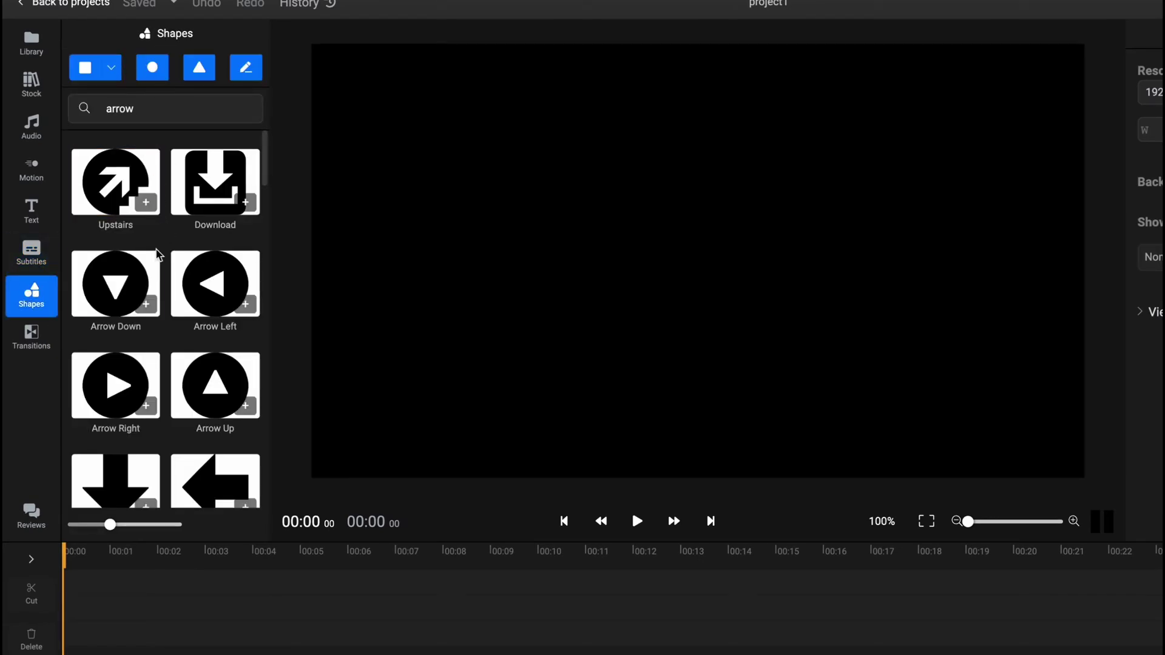
scroll(157, 253, down, 1)
click(36, 331)
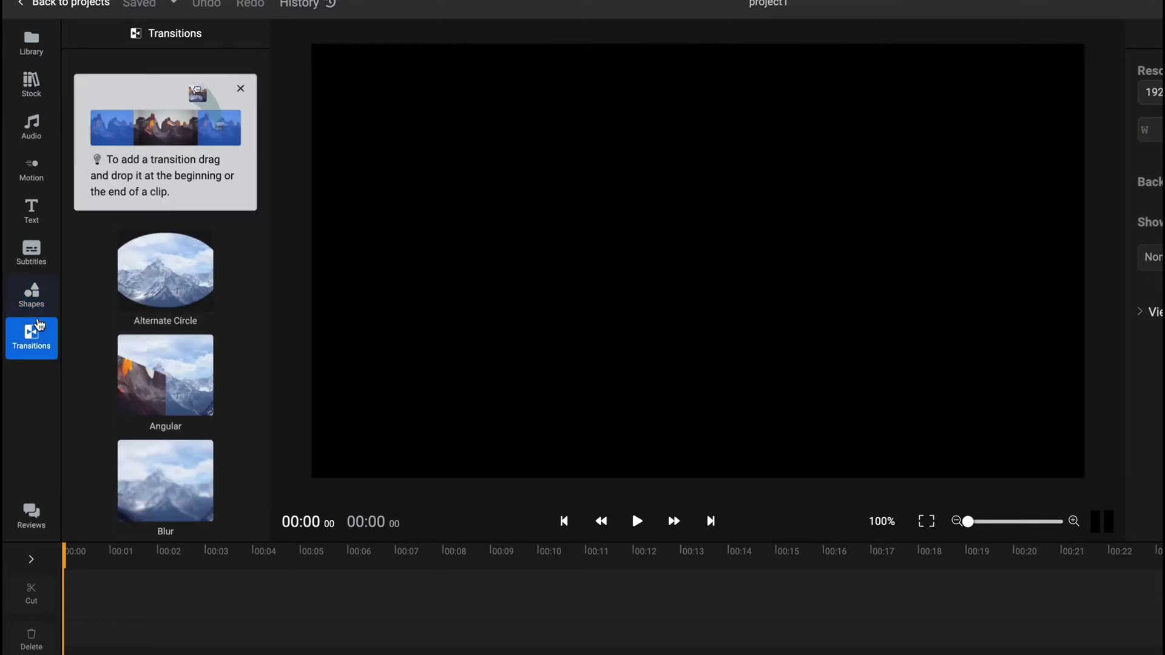
scroll(182, 291, down, 3)
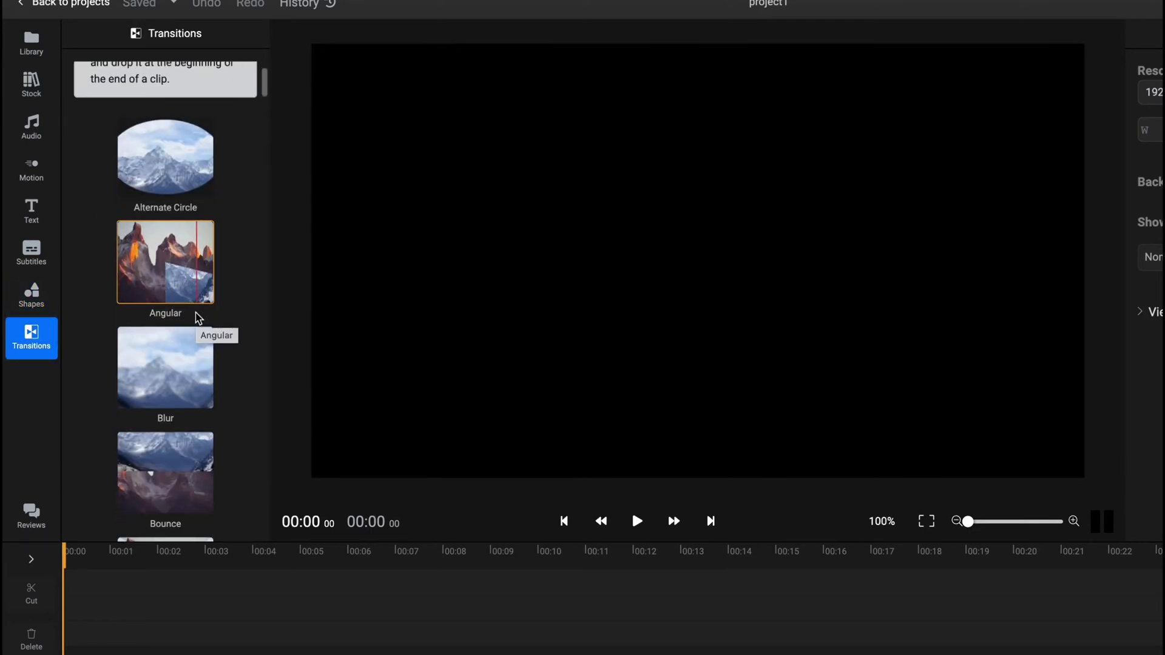
scroll(178, 343, down, 1)
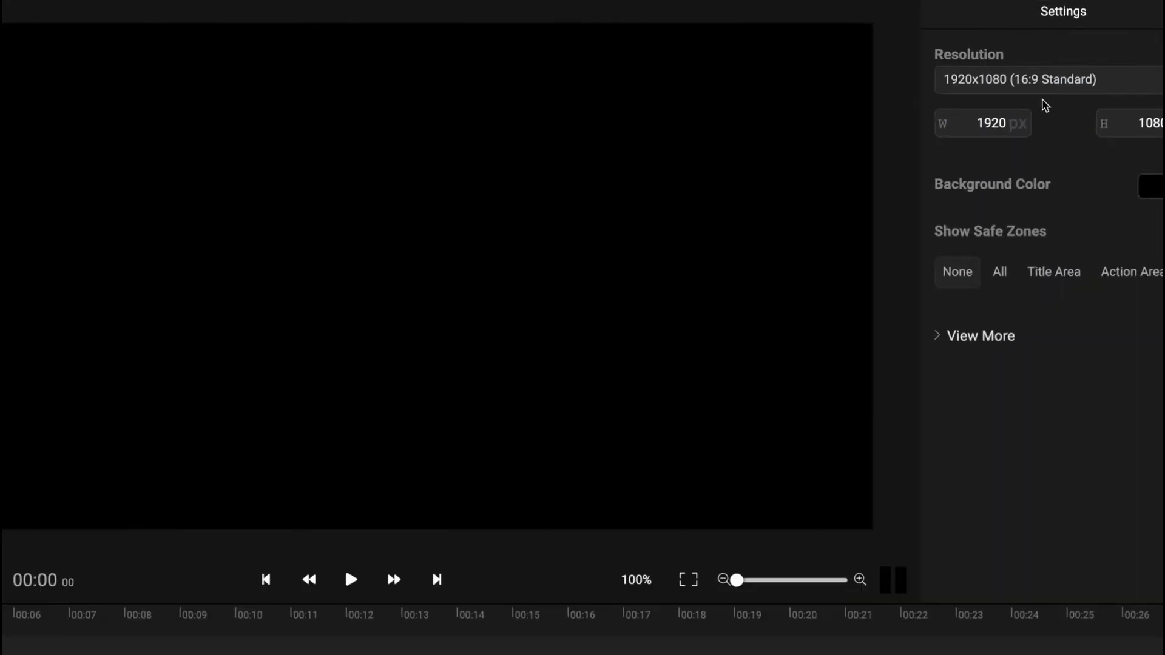
Step: Change the project background from black to light pink #FFE8E8, then return to the Library
click(1122, 187)
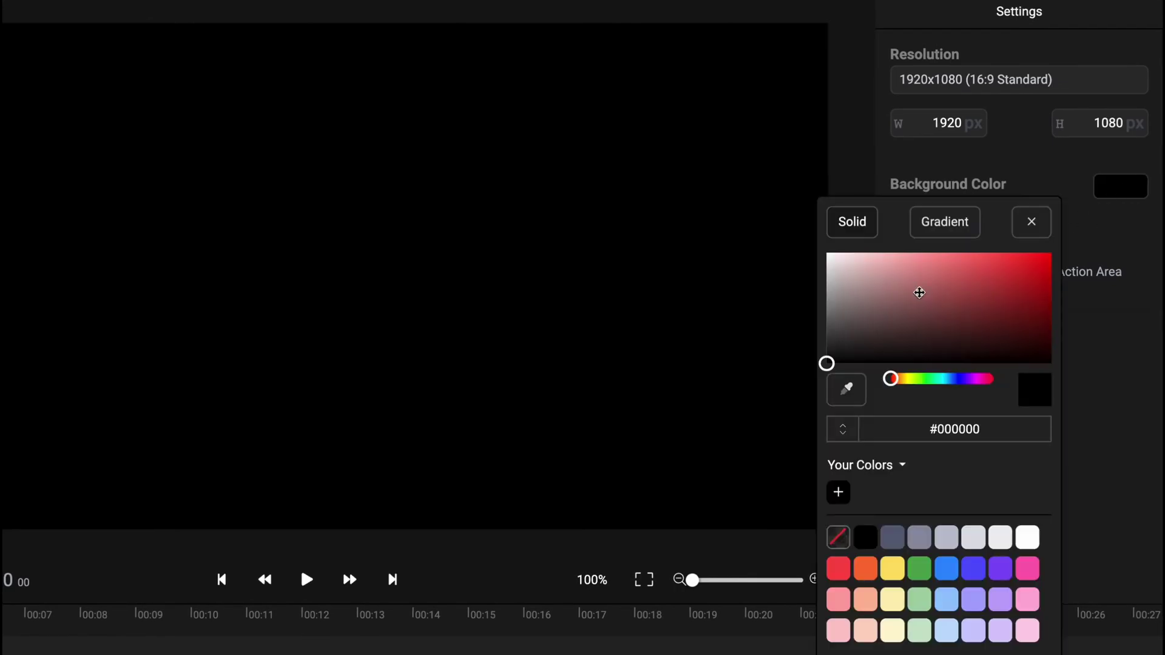
drag(917, 291, 847, 249)
click(751, 184)
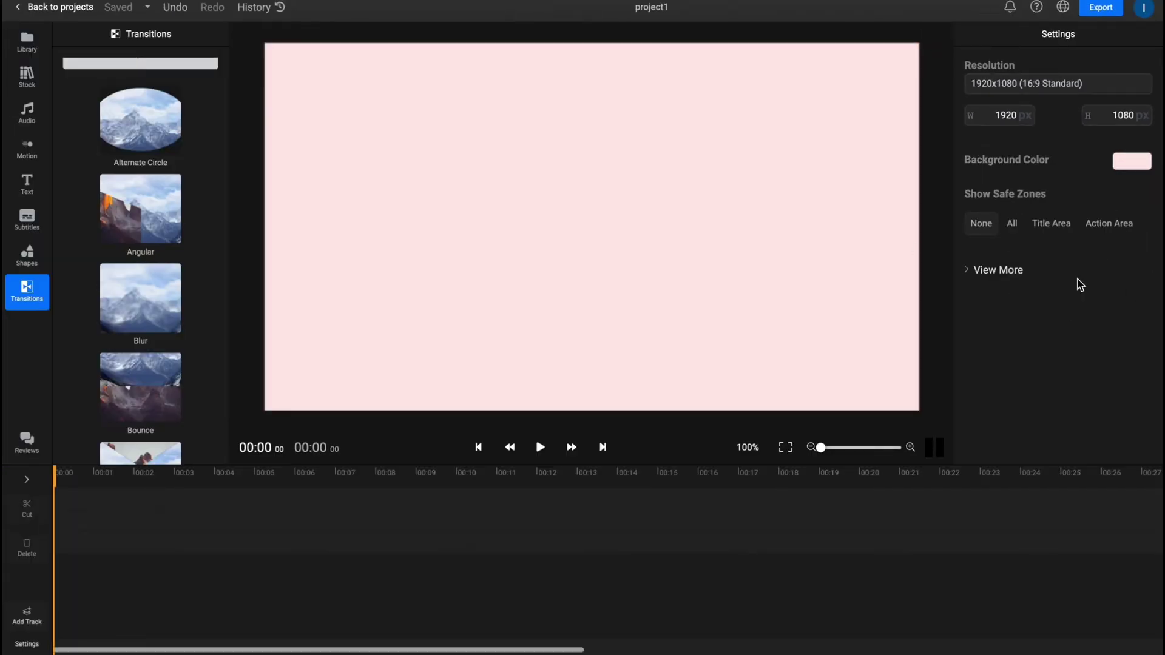
click(35, 44)
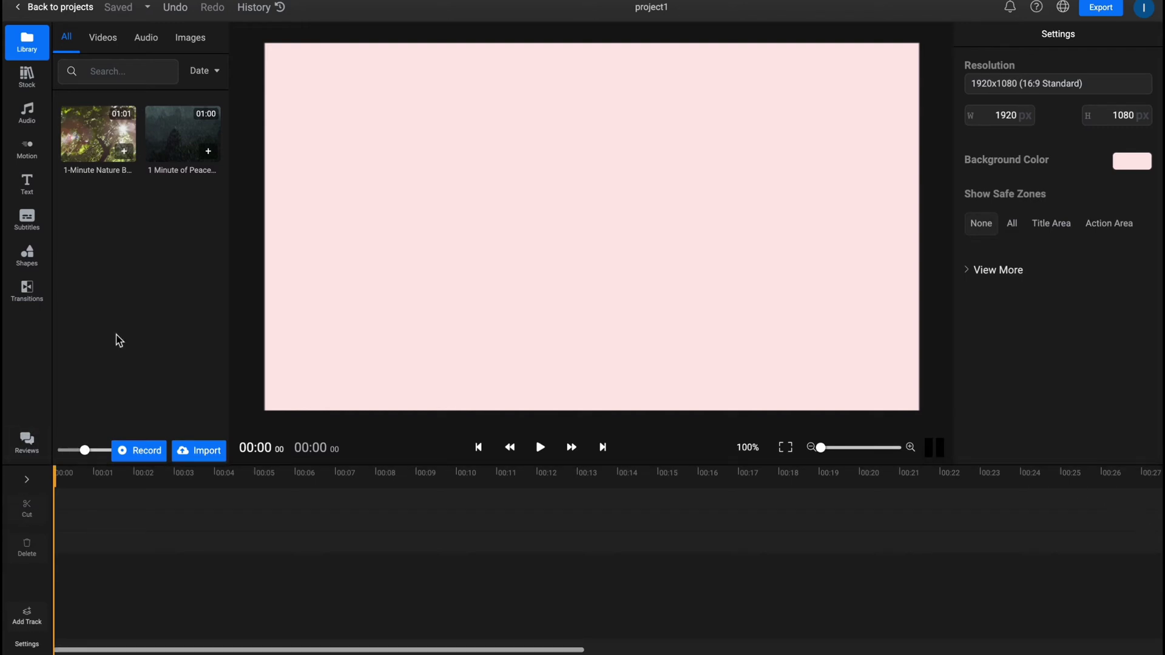
Step: Place the nature background clip on the timeline and scale it to 150% at position 0, 0
drag(99, 139, 73, 500)
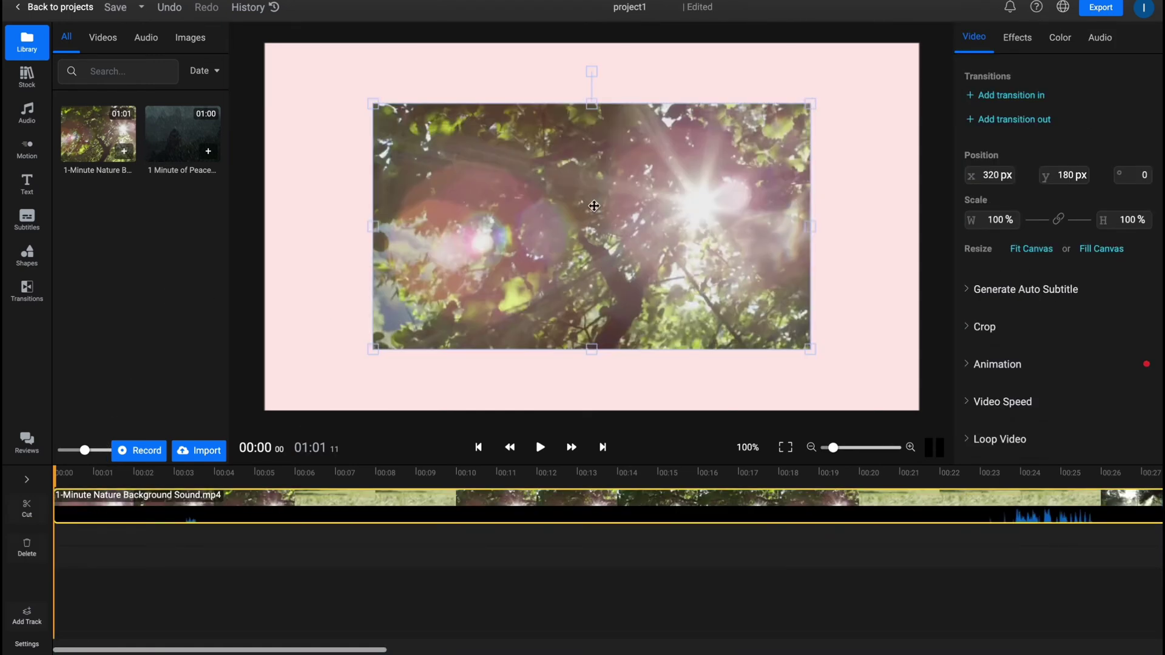
click(109, 472)
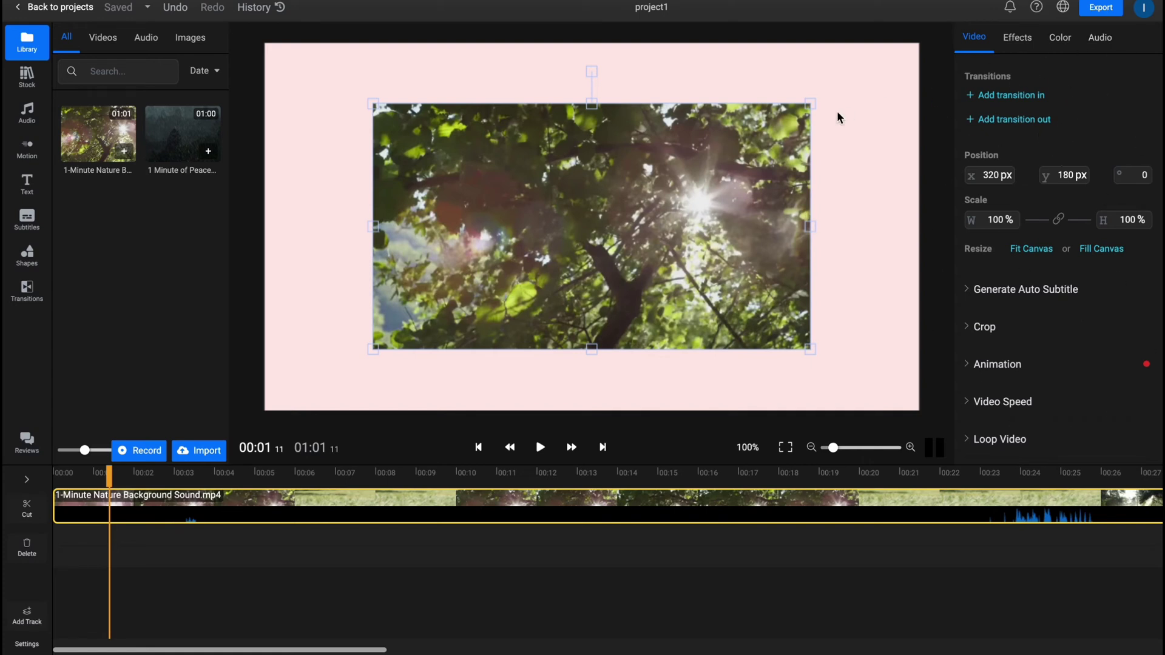
drag(812, 101, 929, 45)
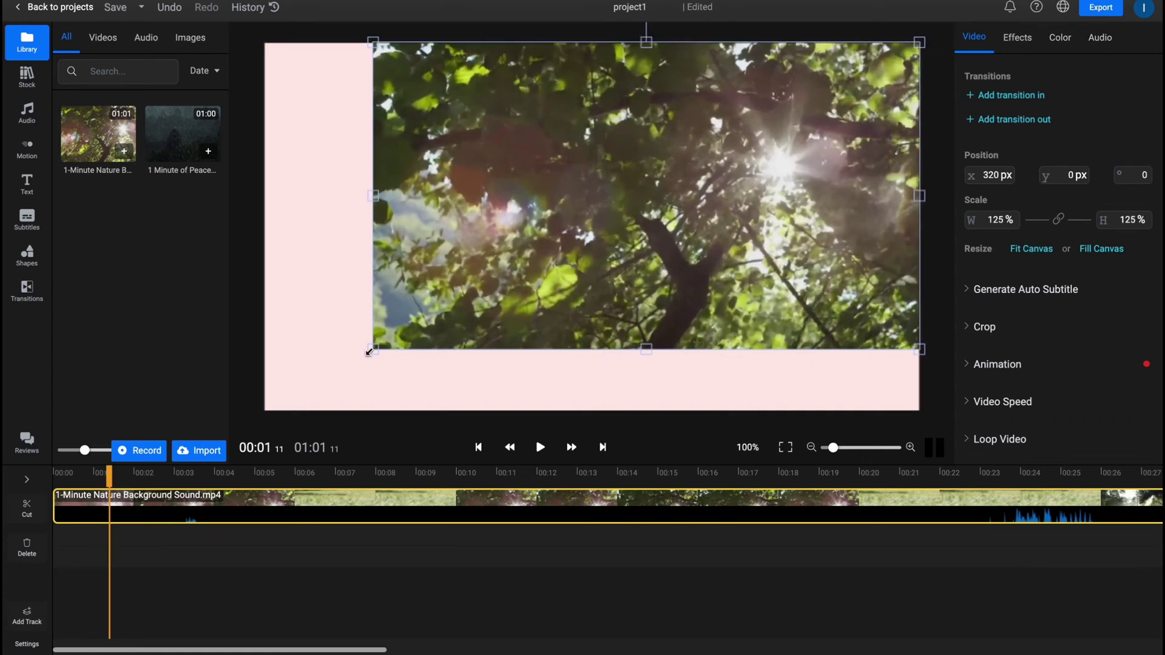
drag(370, 351, 236, 401)
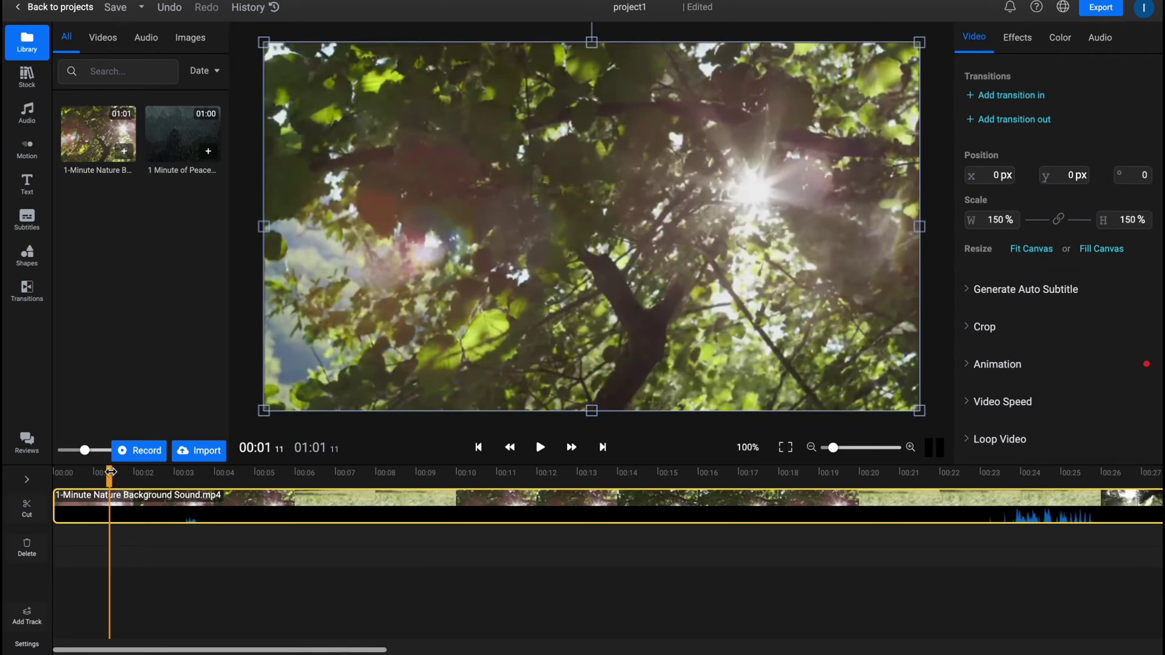
drag(110, 472, 273, 472)
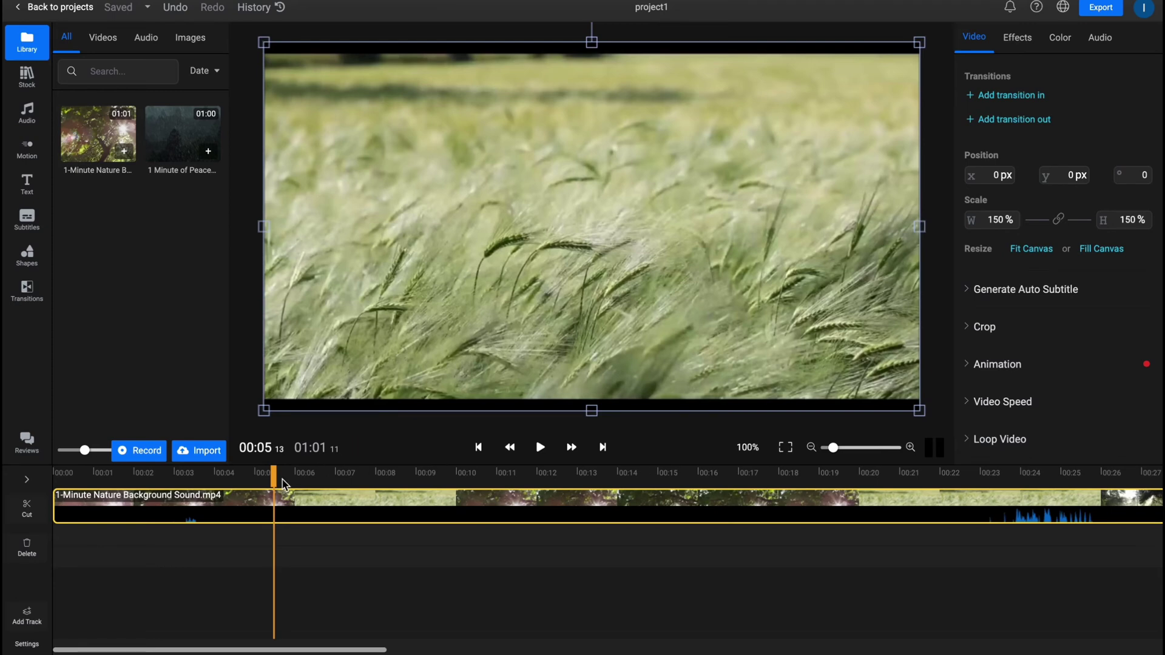
Step: Trim the nature clip's opening seconds, remove the empty gap, and move the clip to 00:00
drag(273, 474, 161, 474)
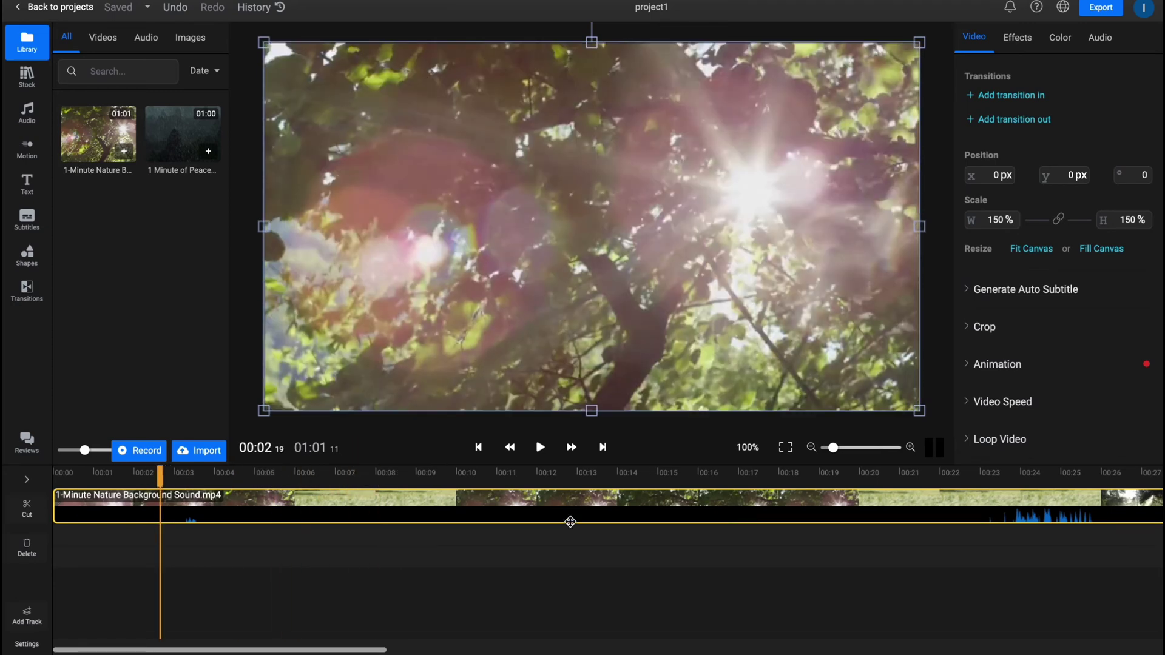
drag(833, 450, 809, 453)
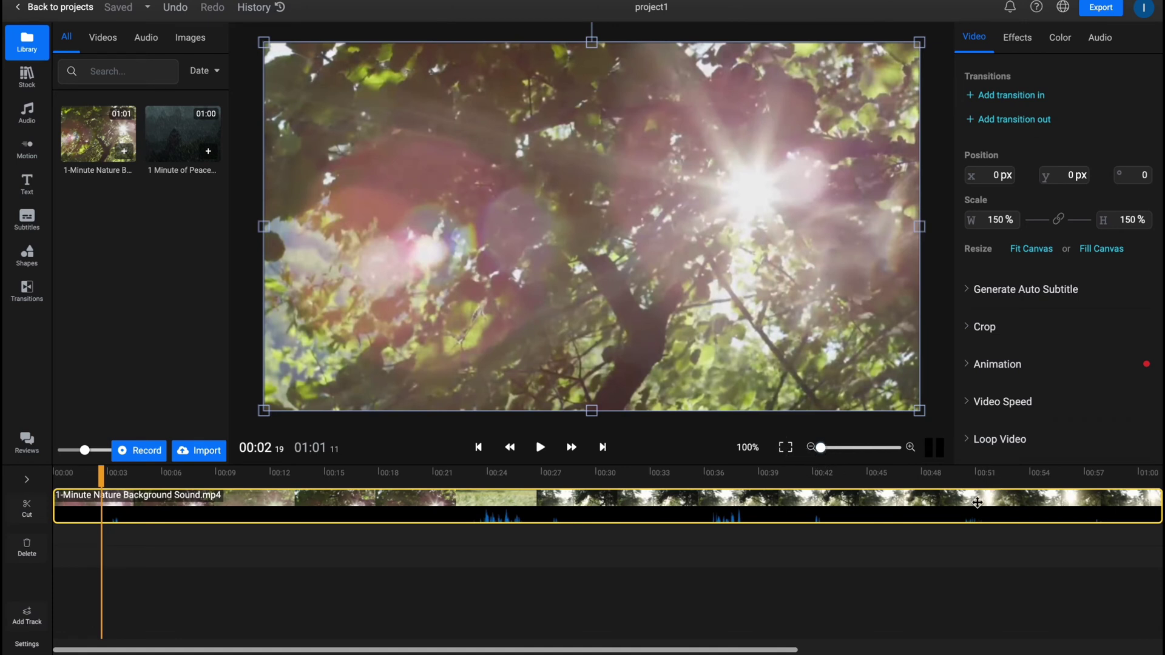
click(708, 509)
drag(55, 500, 587, 505)
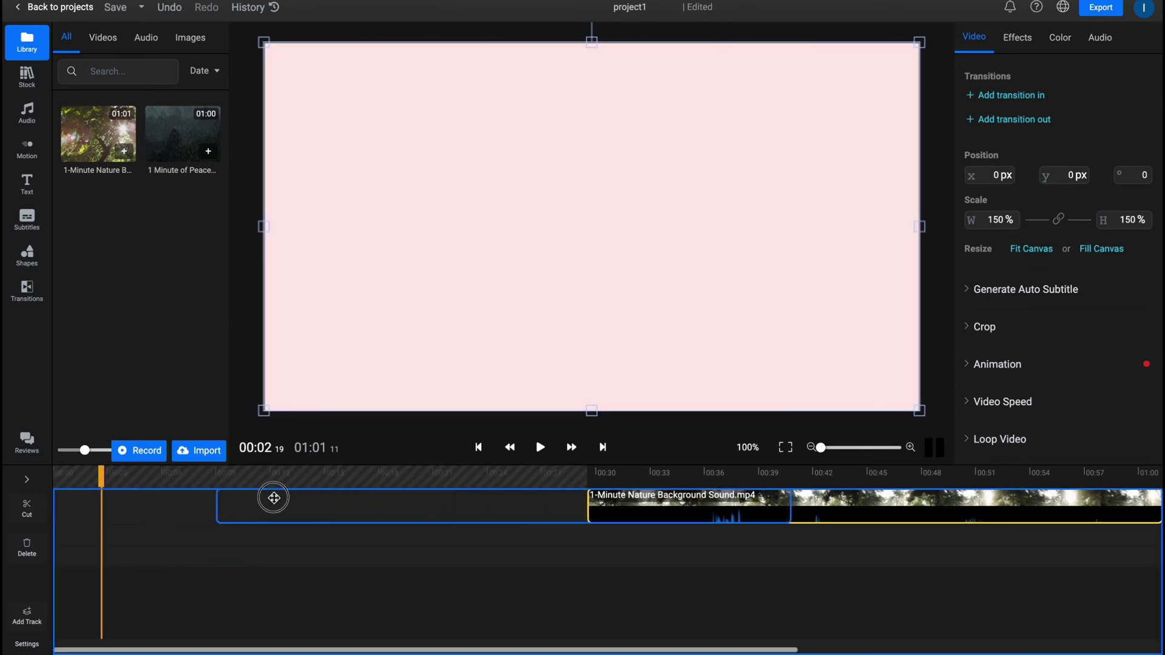
click(273, 497)
drag(395, 501, 70, 502)
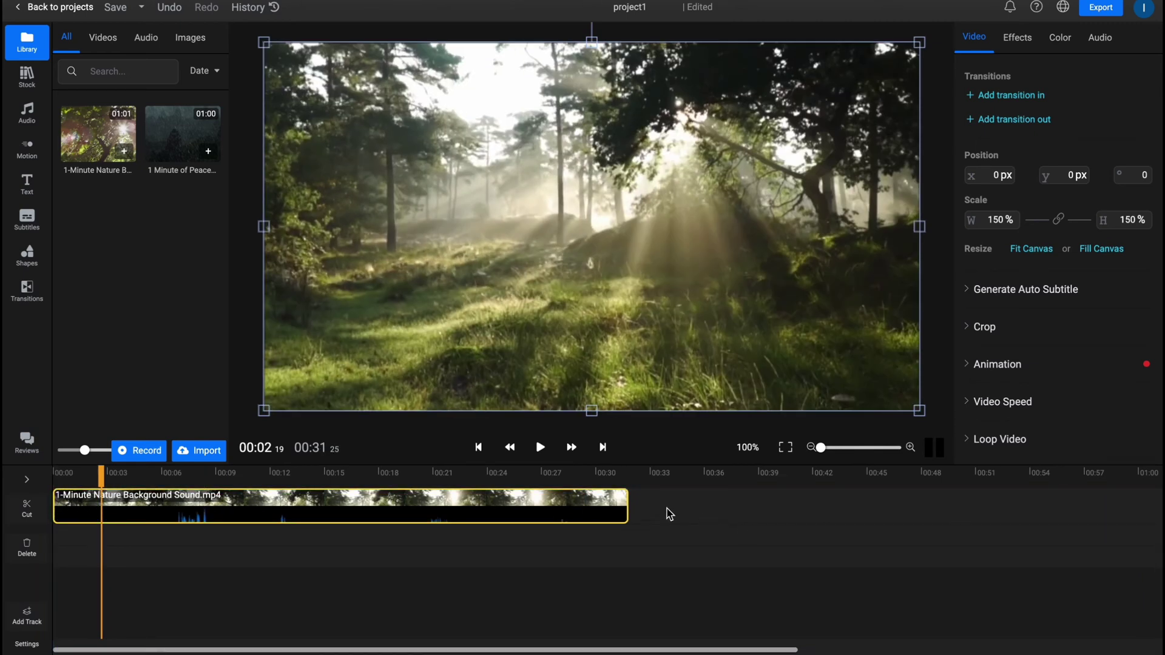
Step: Split the clip at 00:02, delete the two-second opening piece, and move the rest back to 00:00
click(26, 508)
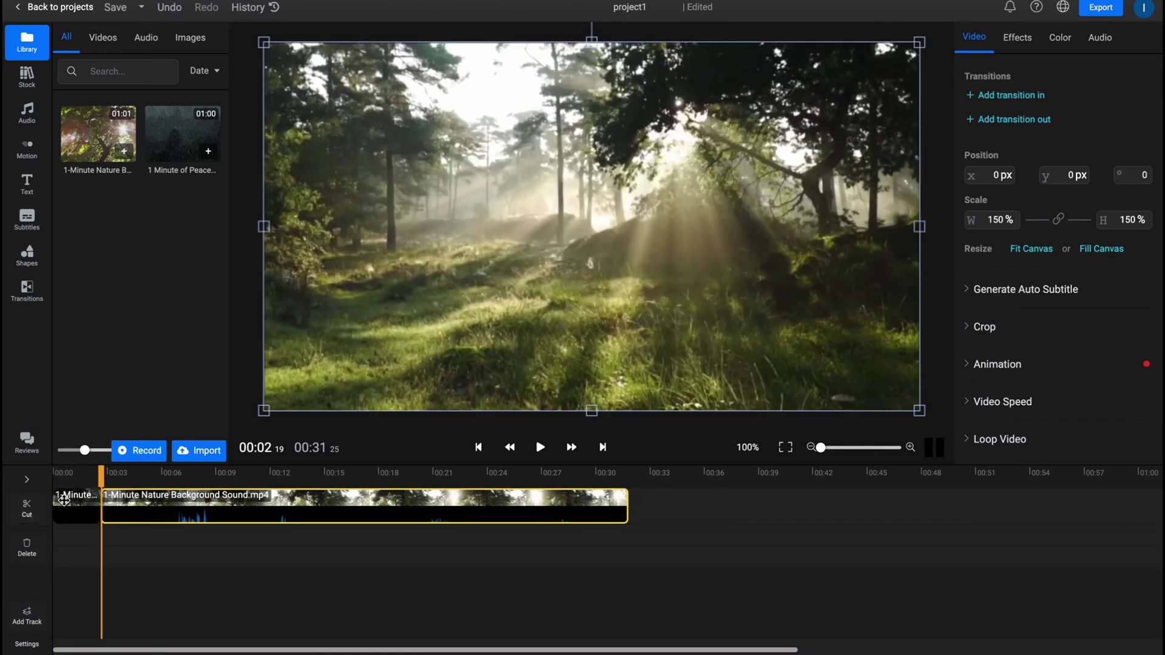
click(78, 503)
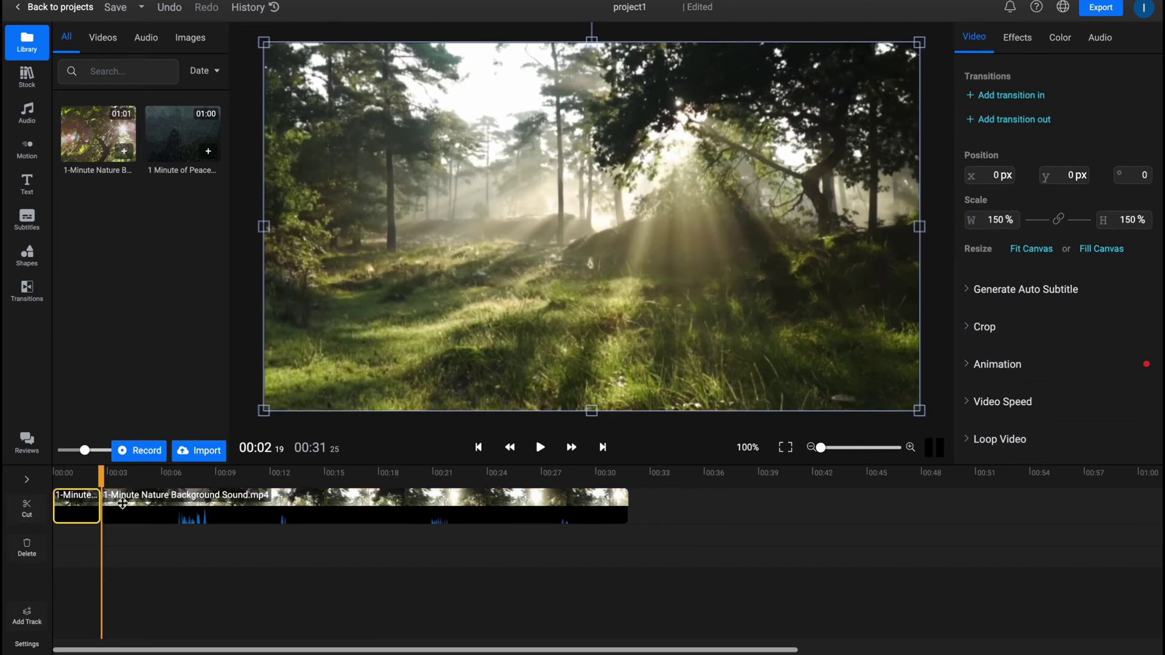
drag(104, 476, 182, 476)
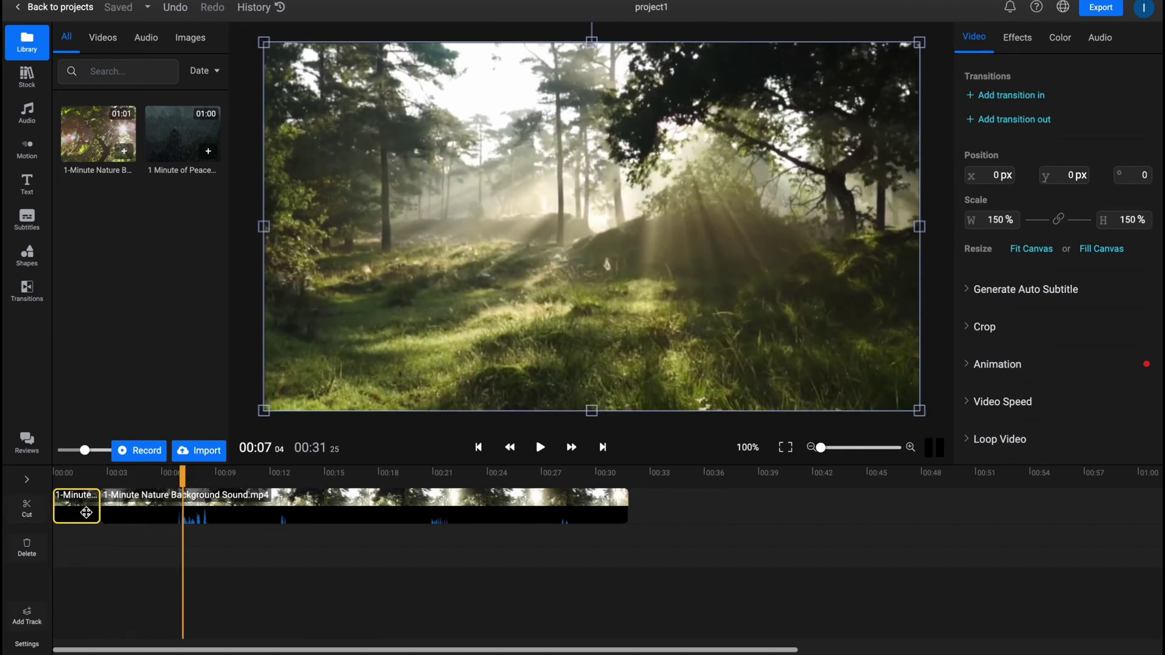
key(Delete)
click(116, 510)
click(162, 504)
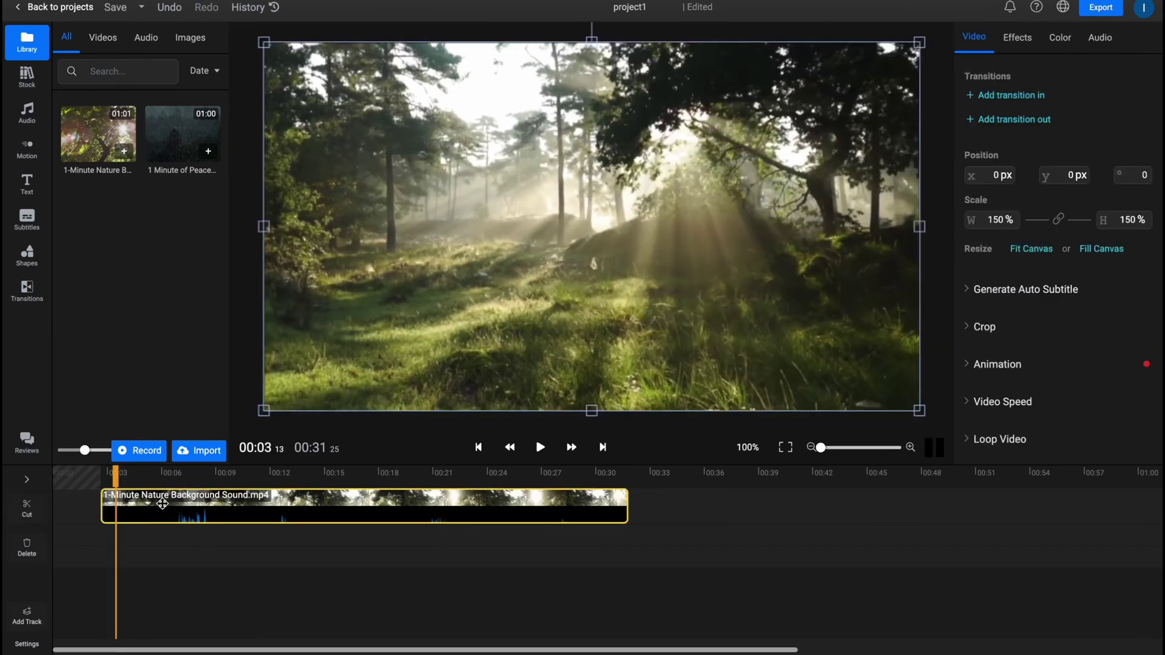
drag(163, 504, 78, 504)
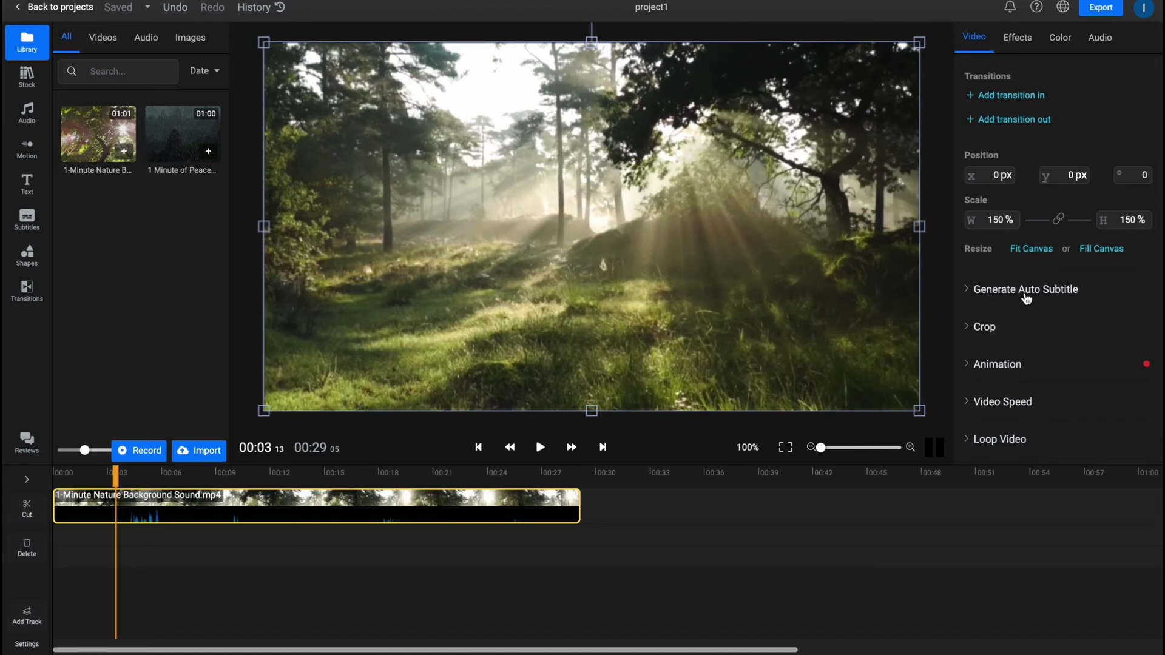
Step: Try the Hexagon effect on the nature clip, then undo it
scroll(1014, 318, down, 1)
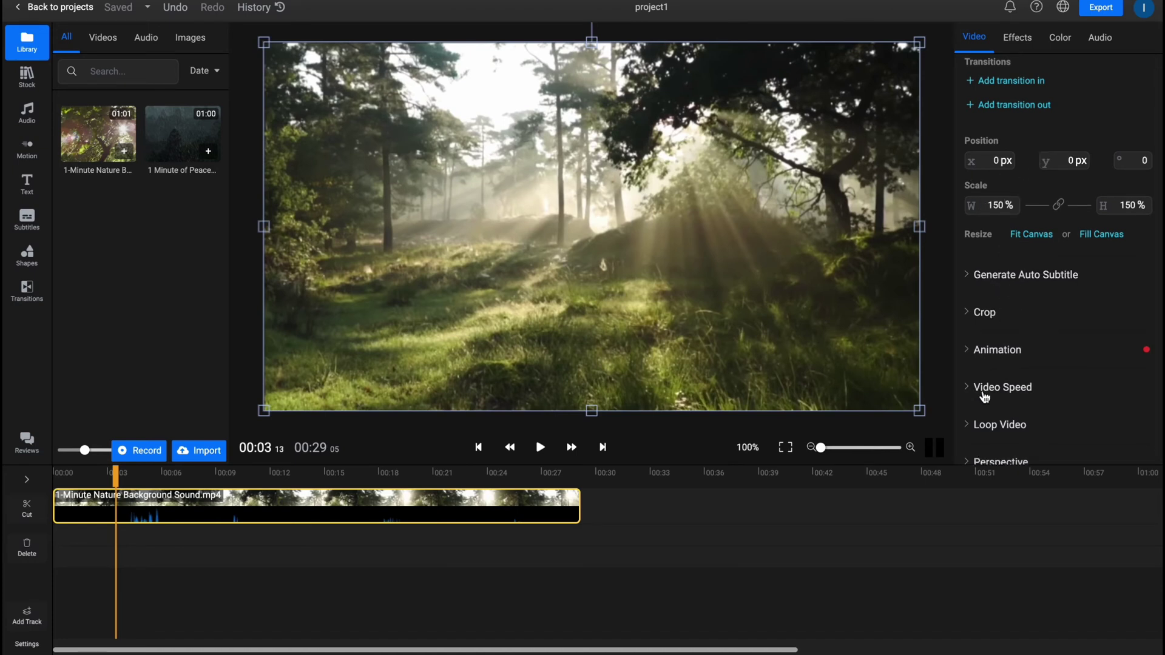
click(1017, 38)
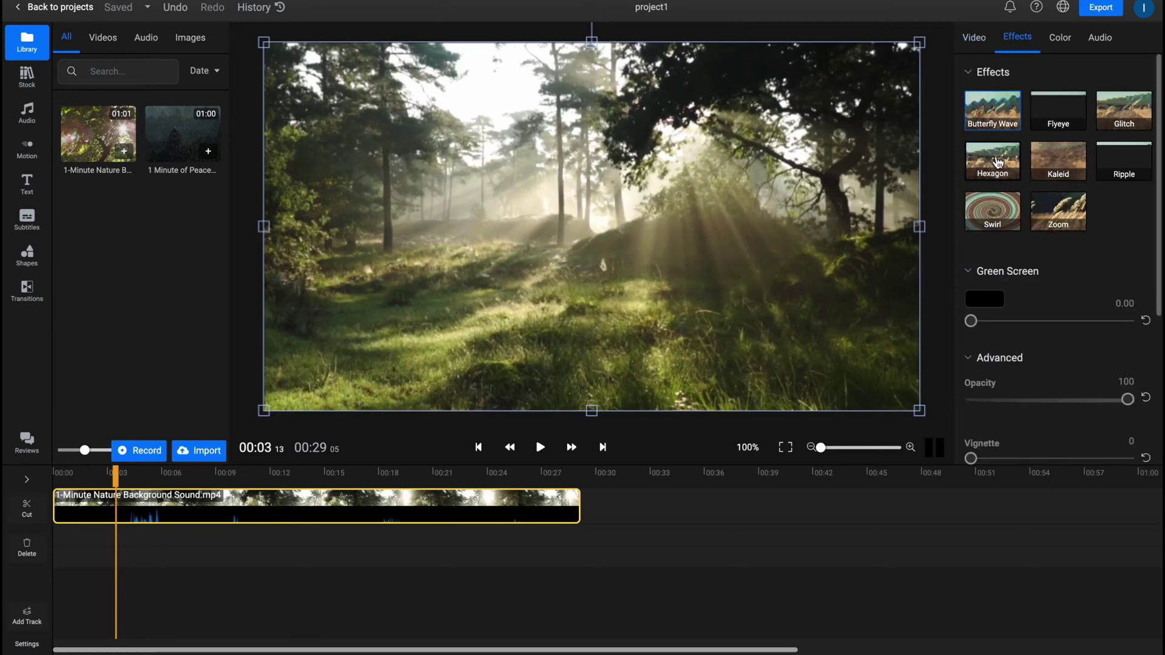
click(994, 163)
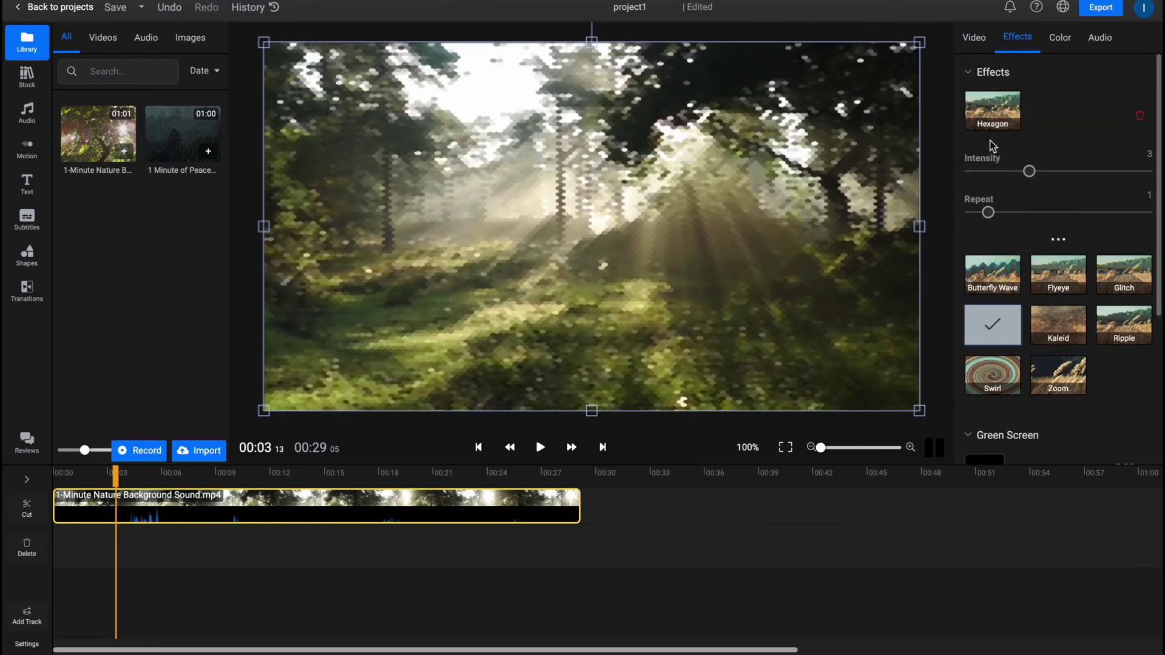
key(ctrl+z)
Step: Bring up the Color filters list for the nature clip
scroll(1007, 243, down, 3)
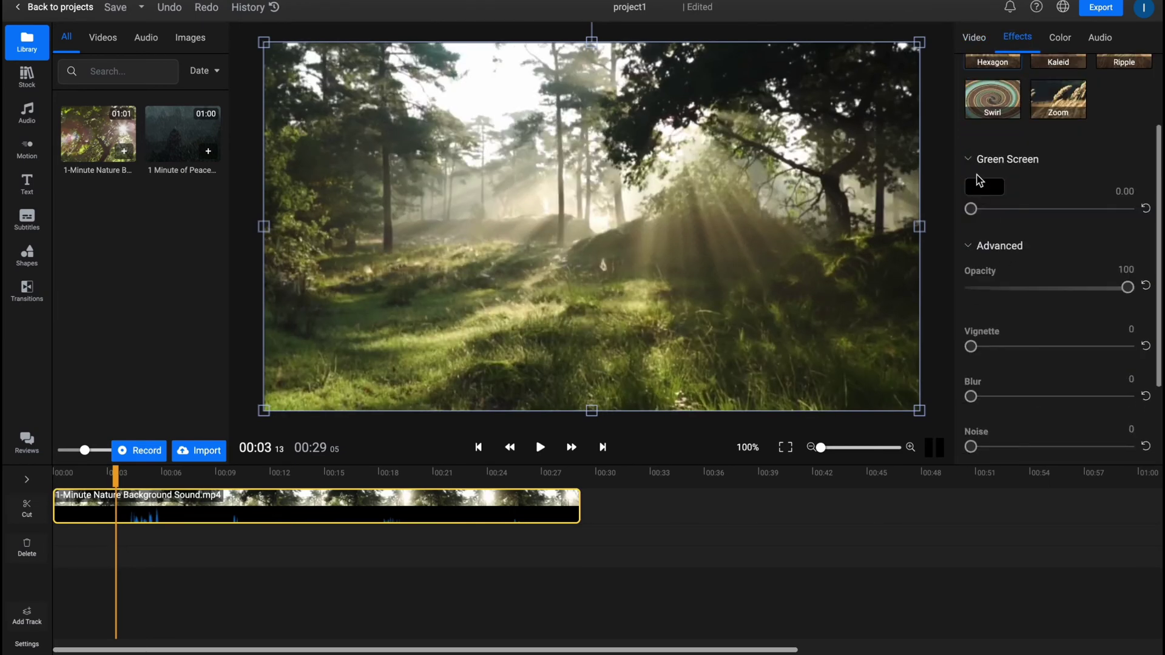
scroll(1029, 220, down, 2)
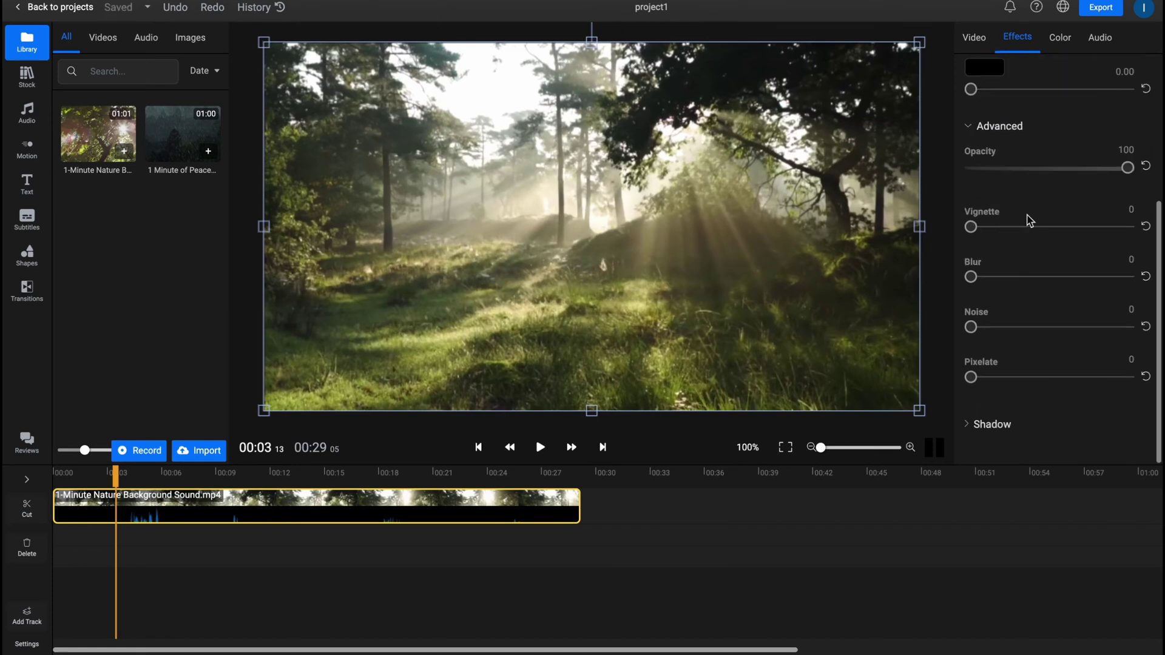
click(1061, 37)
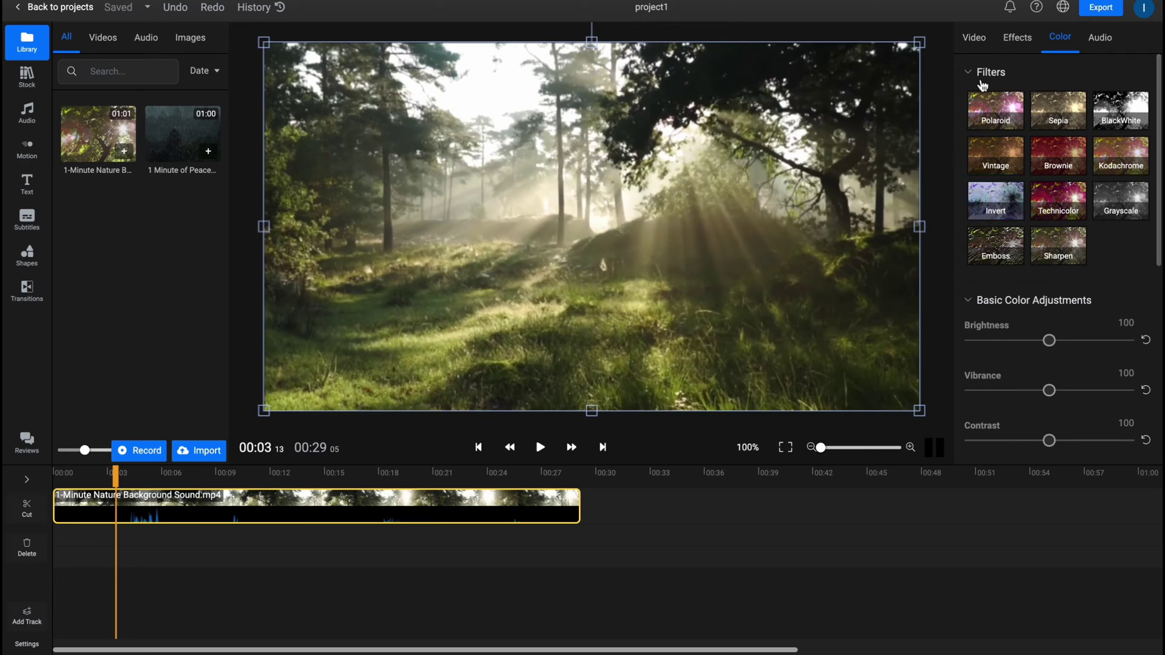
Step: Apply the Technicolor filter to the nature clip and append the rain video after it
click(1068, 201)
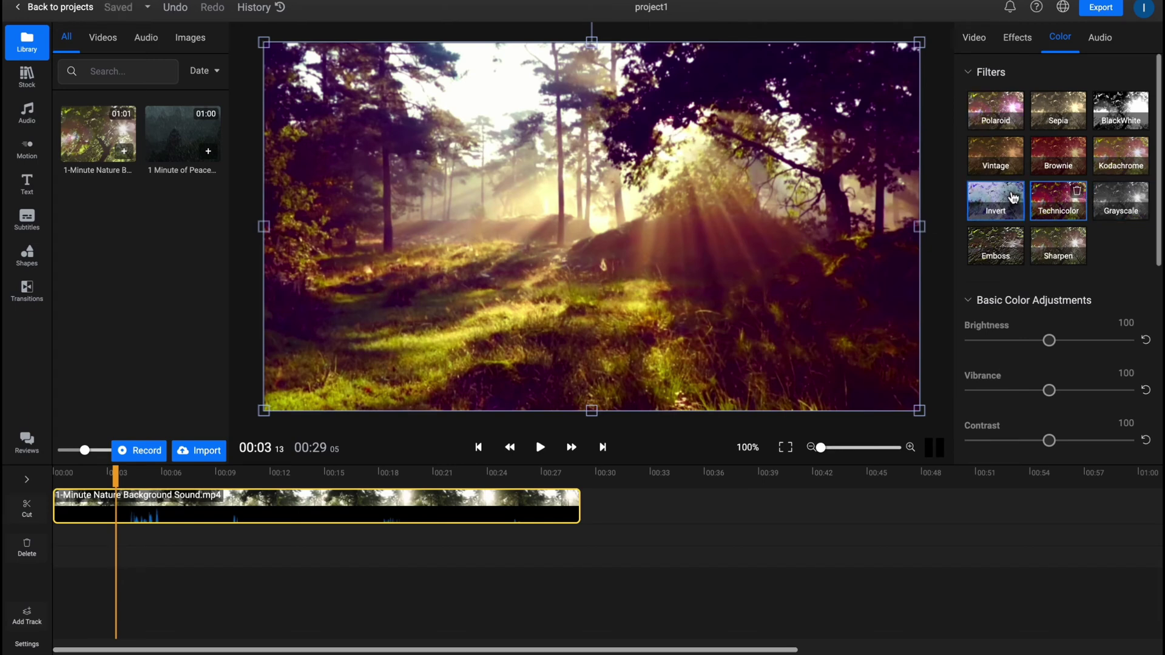
drag(115, 477, 350, 480)
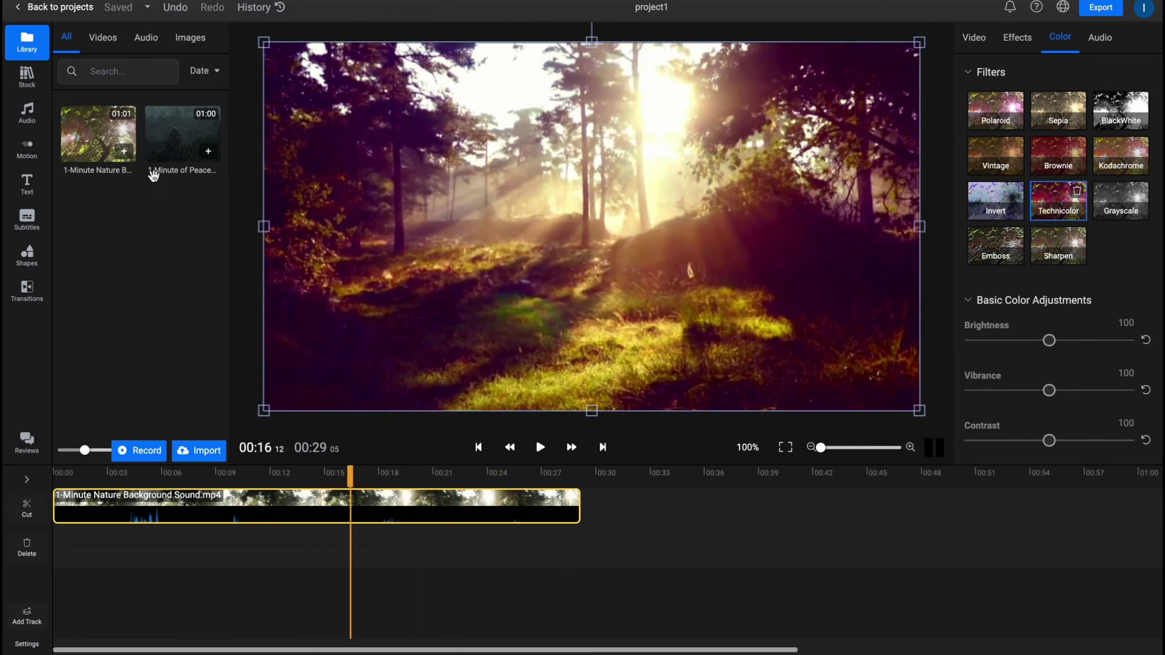
drag(153, 176, 604, 515)
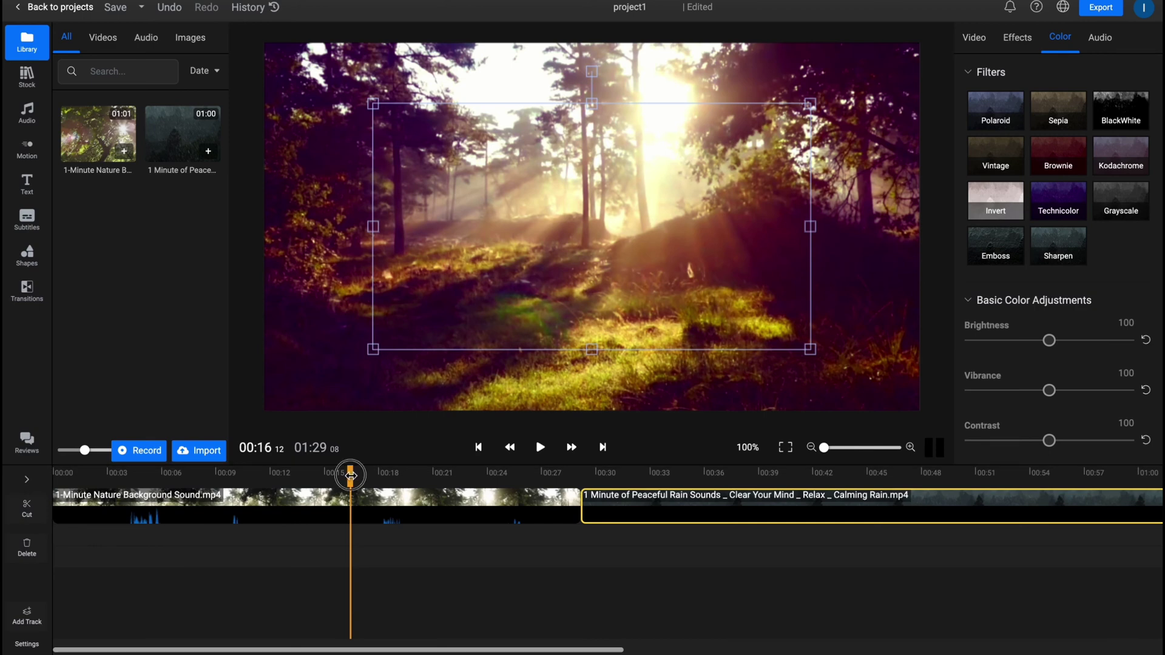
Step: Stretch the rain video to fill the whole frame and play back across the join
drag(350, 478, 616, 474)
drag(801, 350, 935, 420)
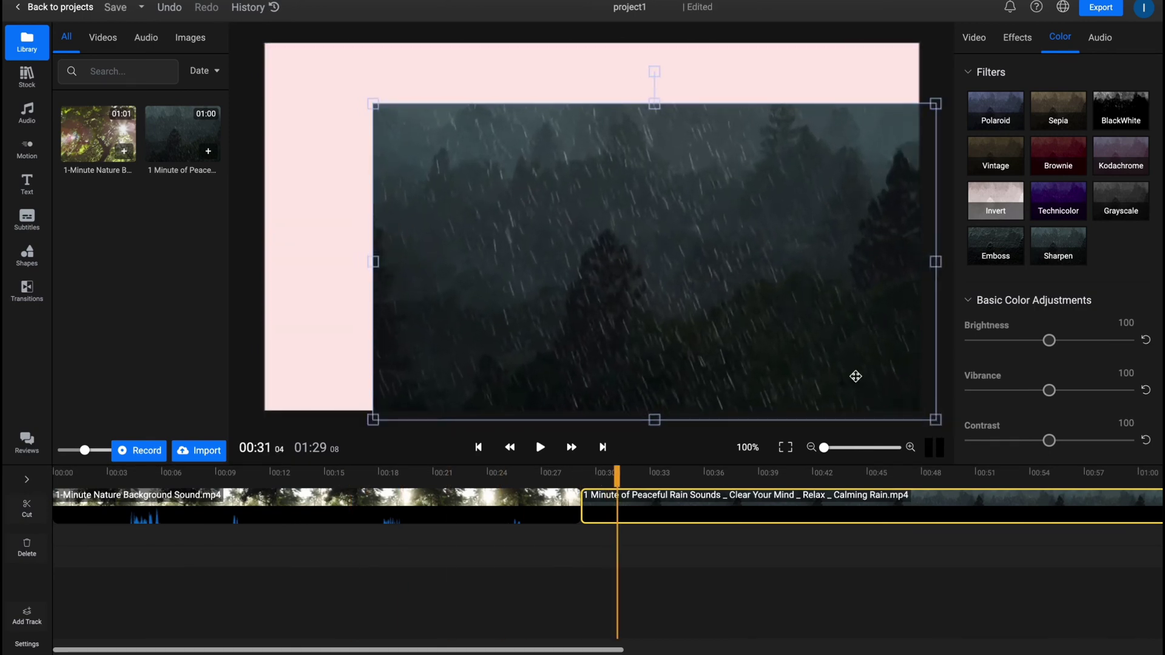
drag(367, 99, 239, 29)
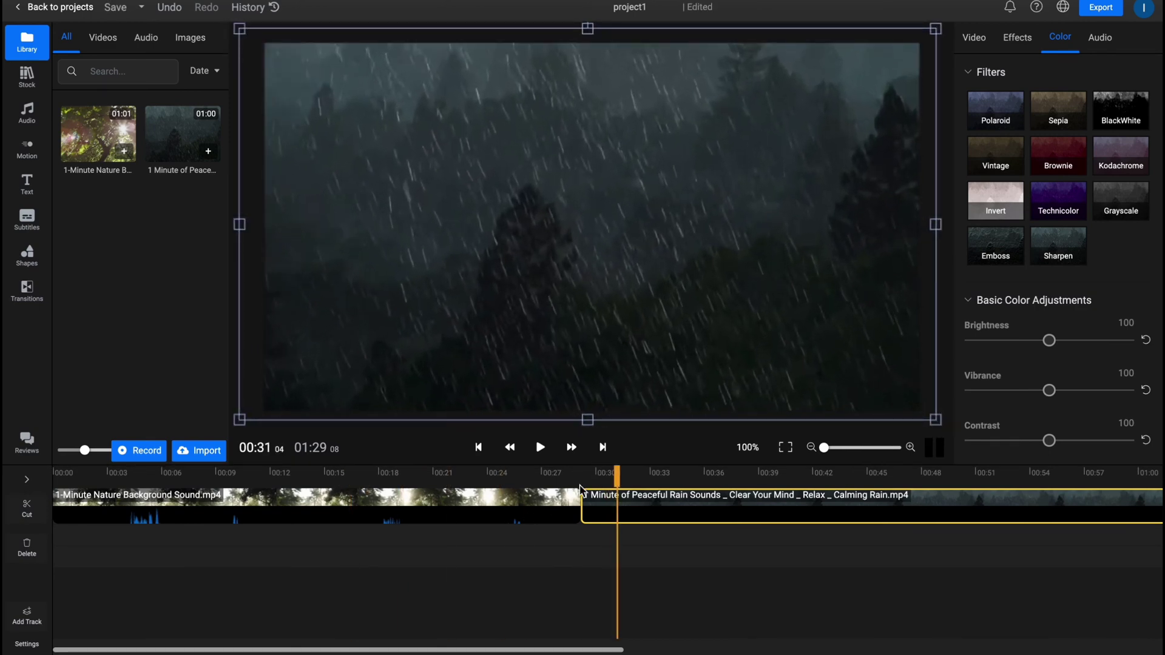
drag(615, 472, 541, 464)
key(space)
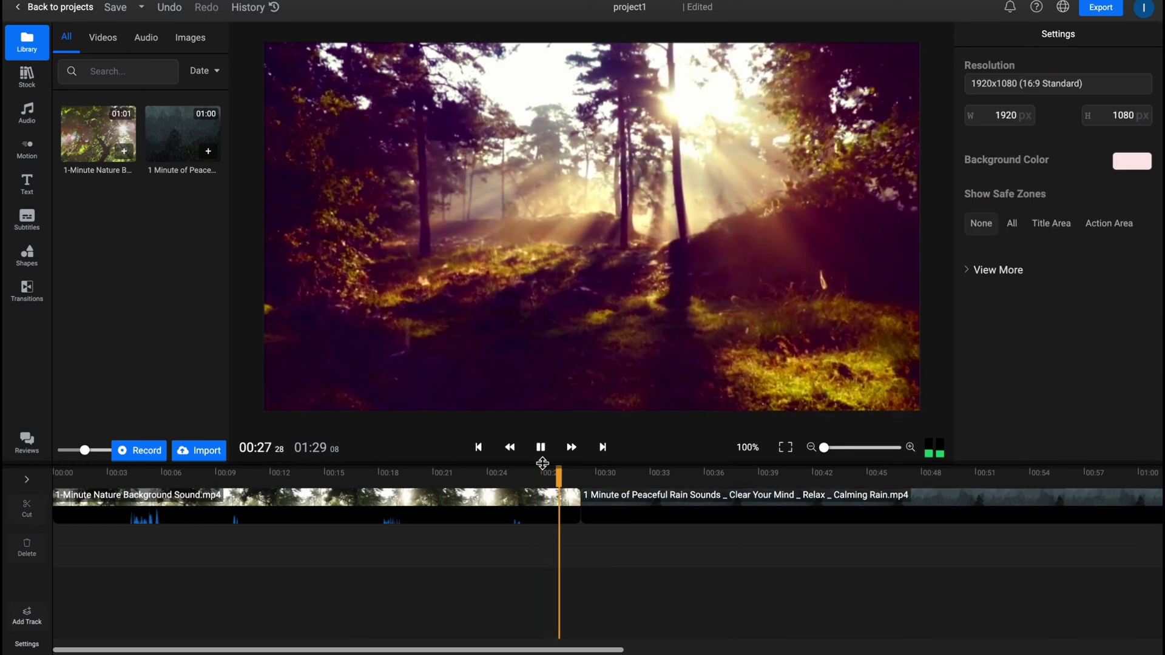
key(XF86AudioLowerVolume)
key(XF86AudioLowerVolume)
key(XF86AudioLowerVolume)
key(XF86AudioLowerVolume)
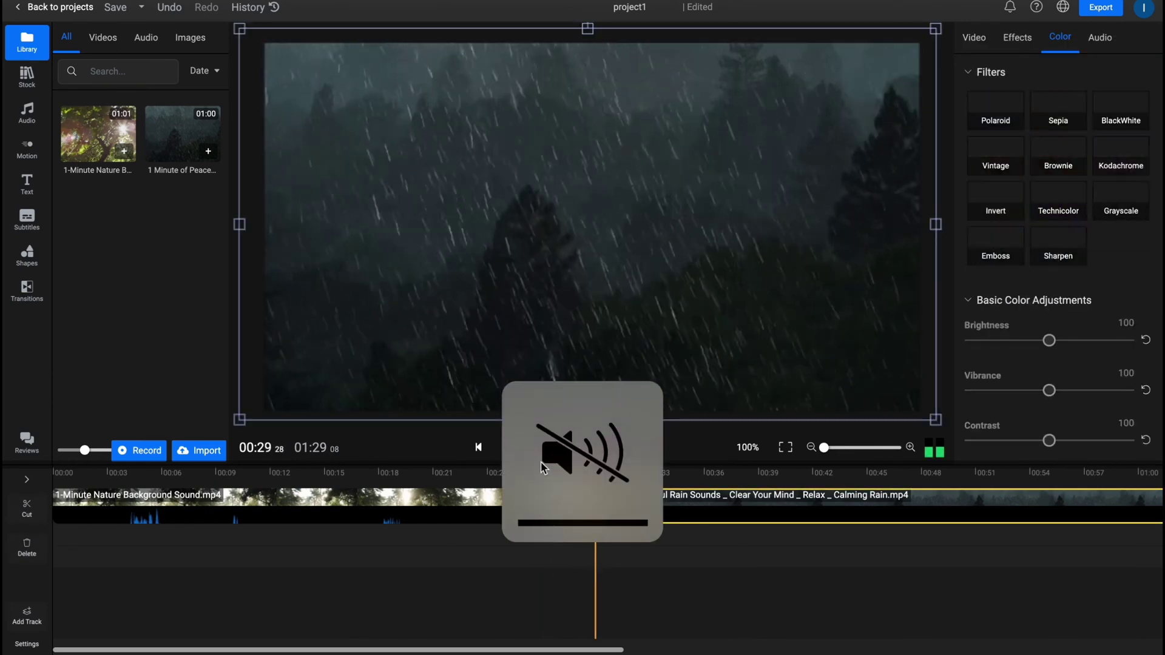
click(26, 291)
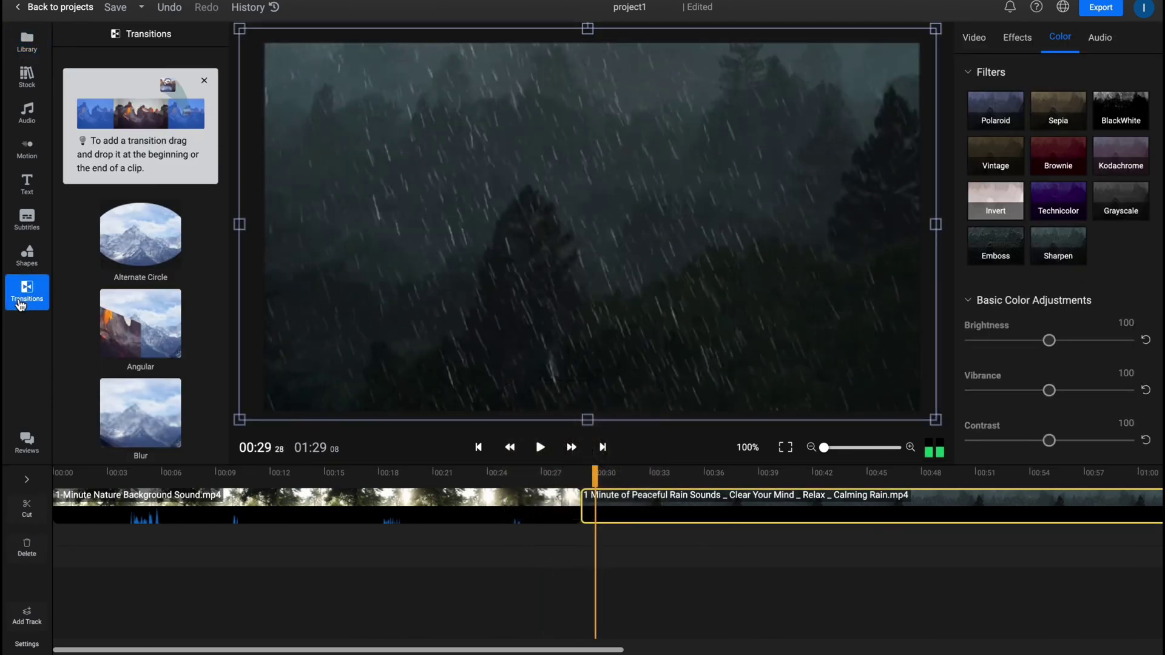
scroll(161, 296, down, 1)
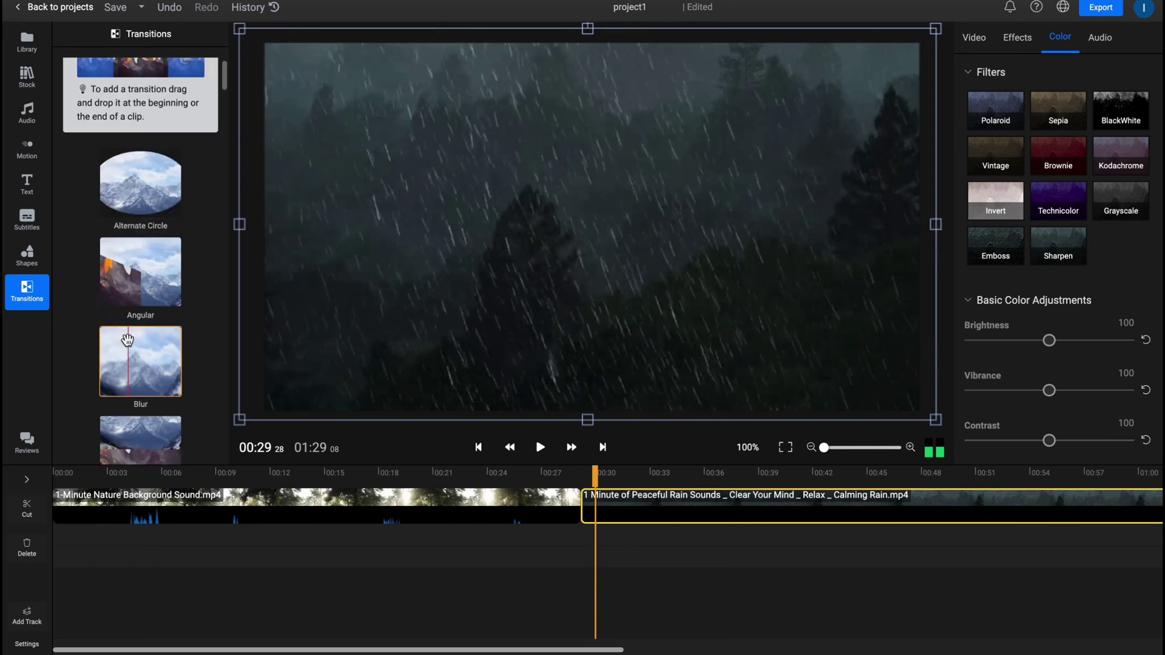
scroll(142, 335, down, 1)
drag(141, 336, 581, 515)
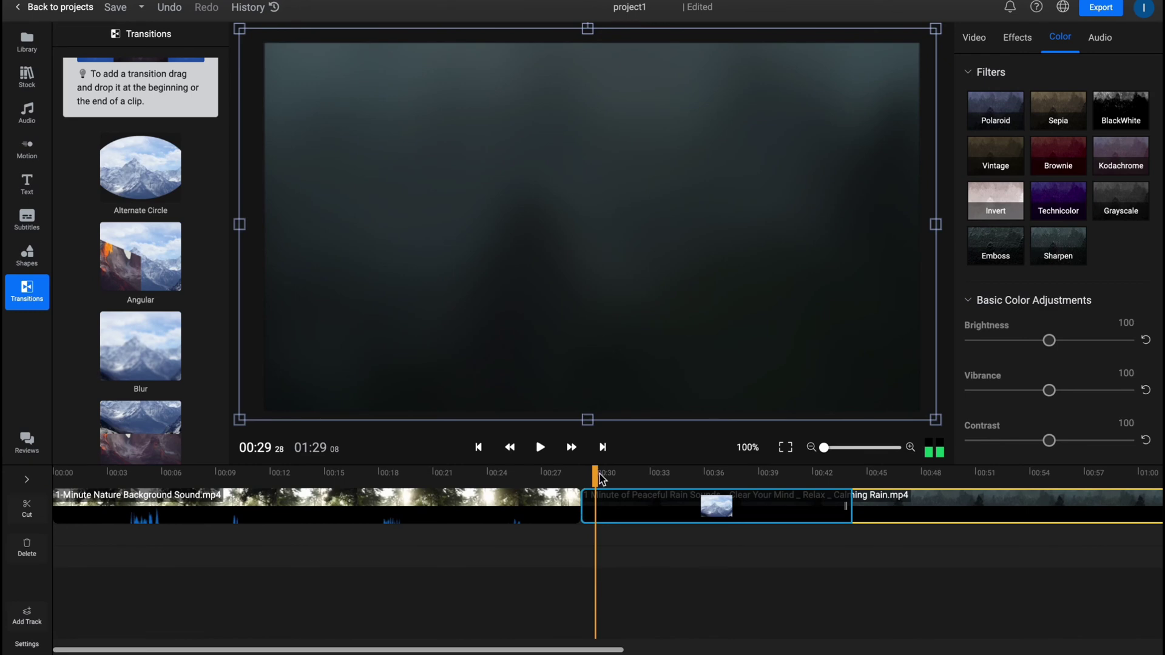
click(577, 476)
key(space)
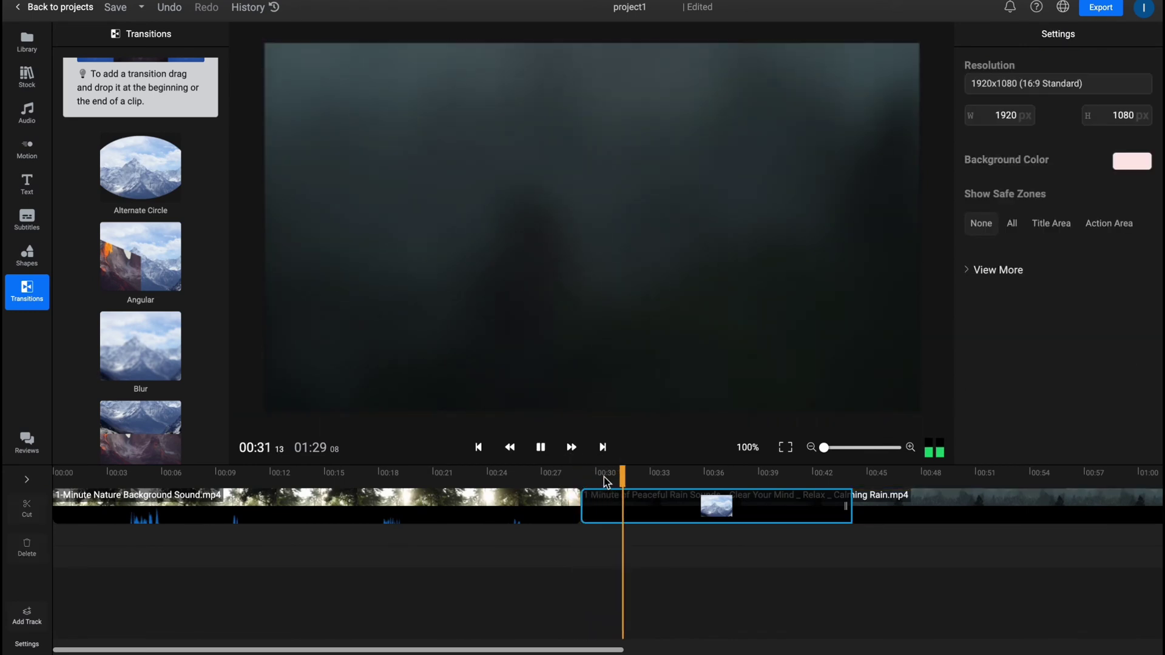
click(554, 472)
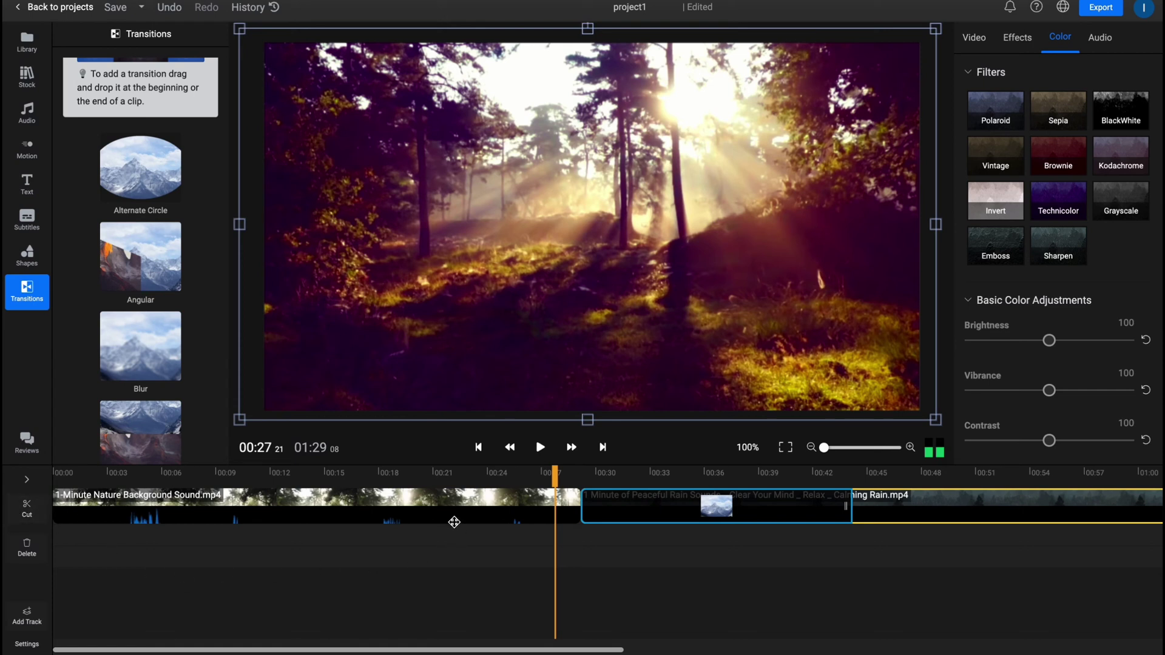
click(176, 11)
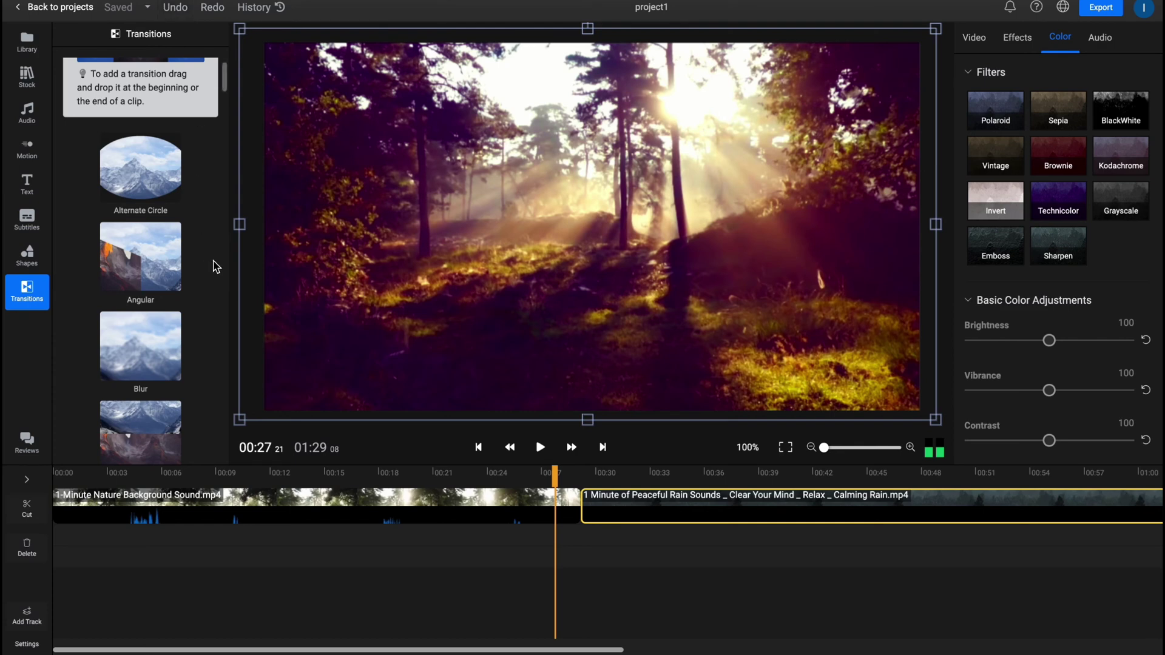
Step: Drop the Bounce transition onto the rain clip
scroll(194, 267, down, 3)
drag(144, 319, 596, 513)
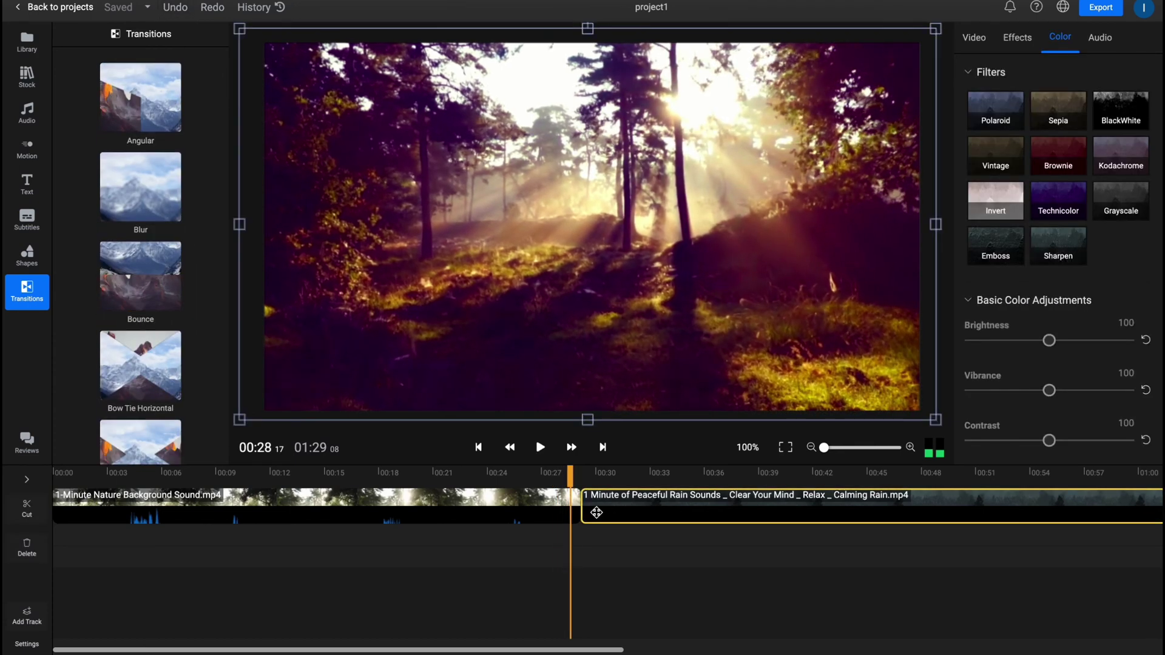
scroll(998, 194, down, 6)
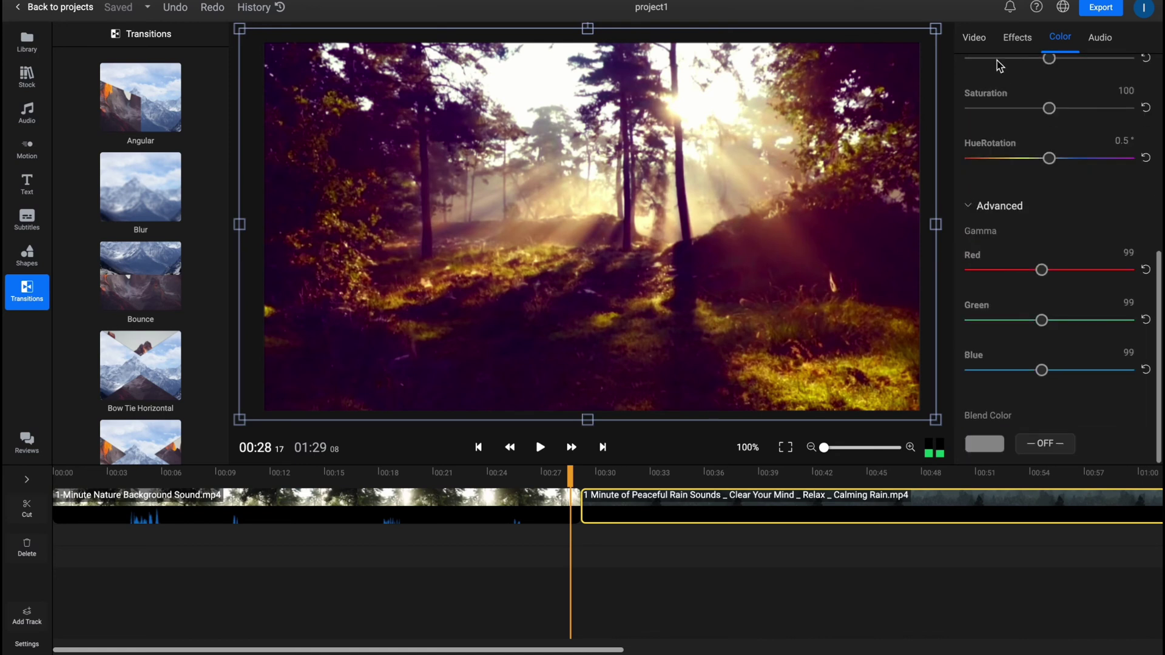
Step: Expand the rain clip's Animation options and try a custom and another preset animation
click(974, 37)
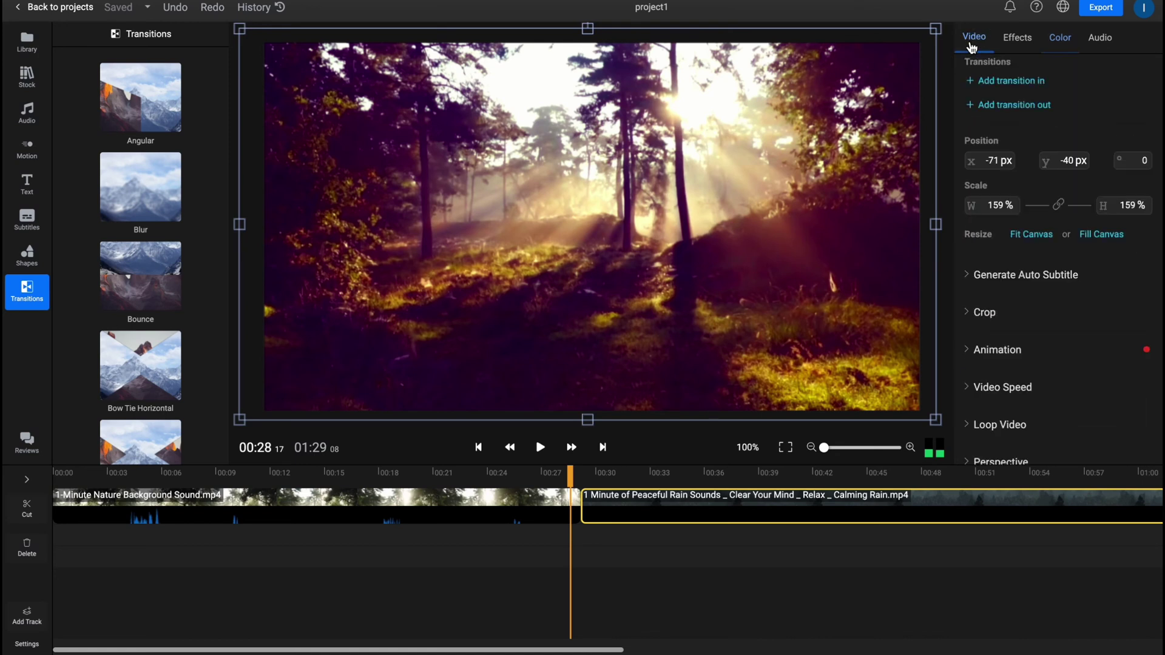
click(971, 356)
scroll(986, 358, down, 2)
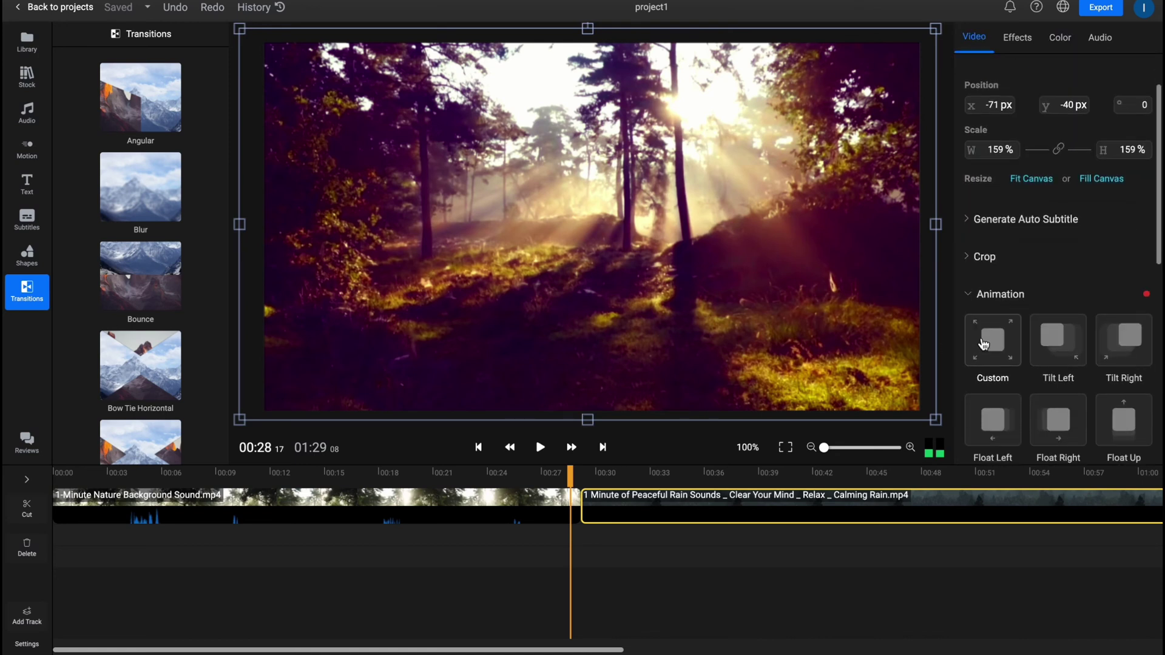
scroll(983, 344, down, 2)
click(996, 287)
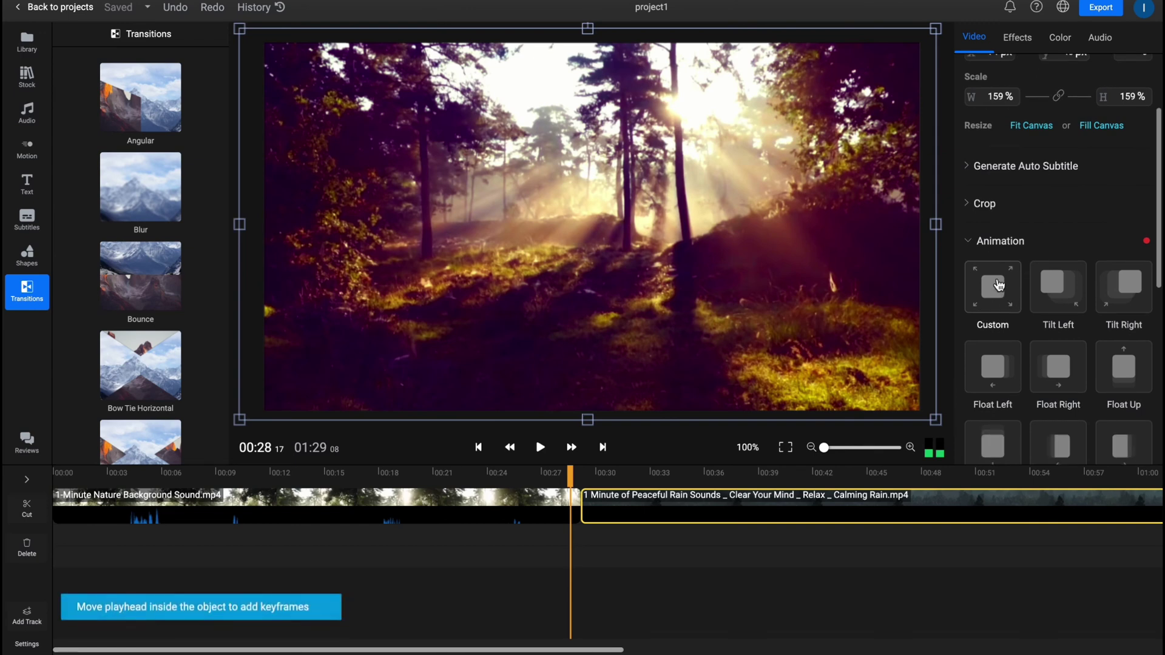
click(1067, 290)
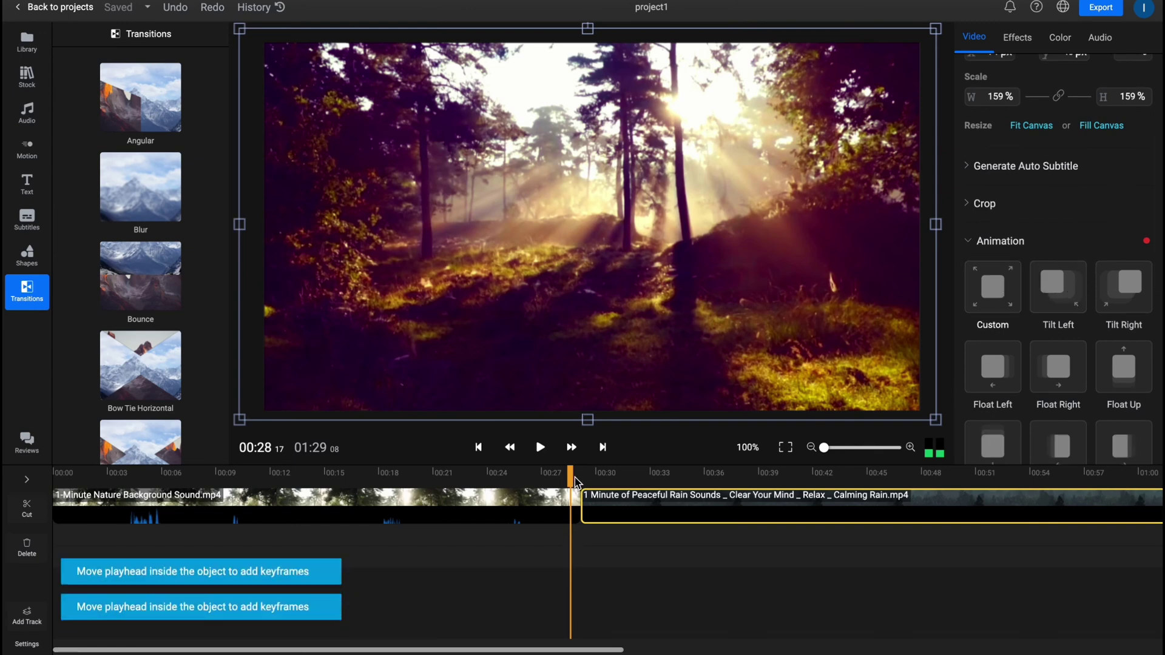
Step: Play the rain clip, return the playhead to 00:00, and bring up the text presets
mouse_move(576, 482)
mouse_down()
mouse_move(607, 481)
mouse_move(577, 481)
mouse_up()
key(space)
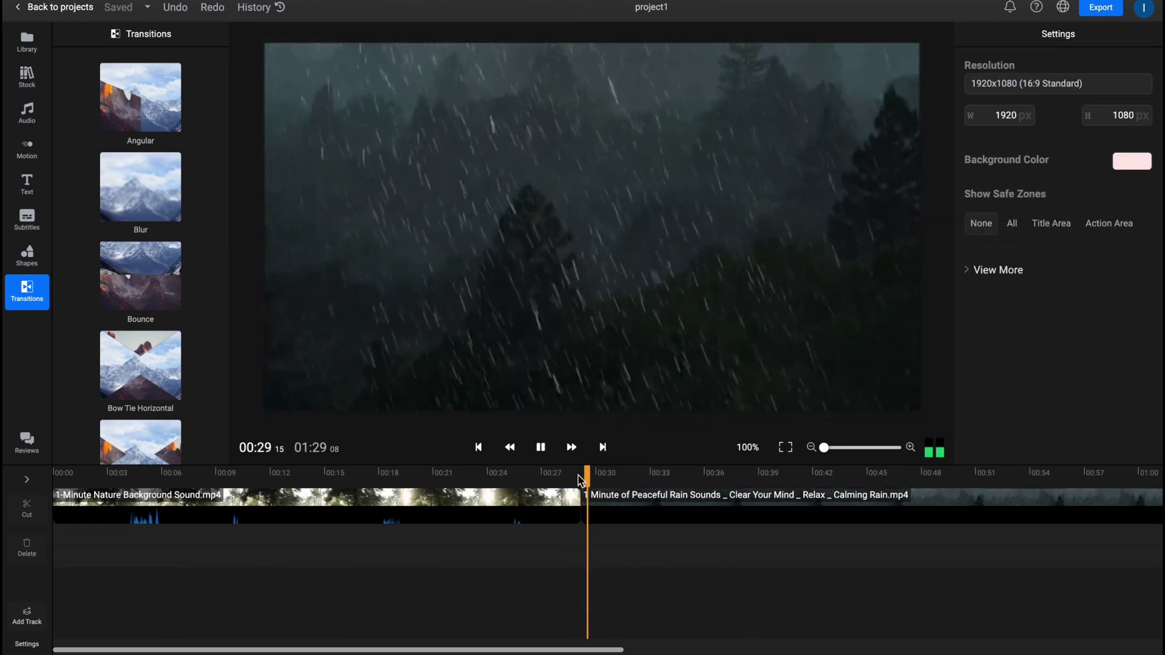
click(594, 481)
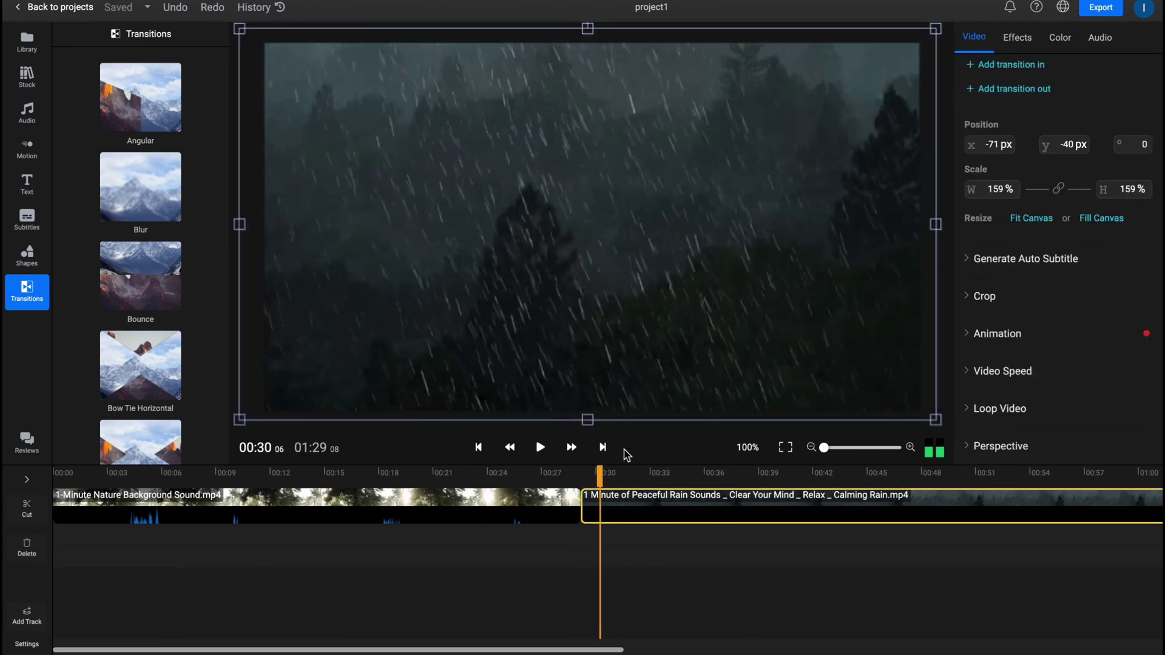
click(56, 472)
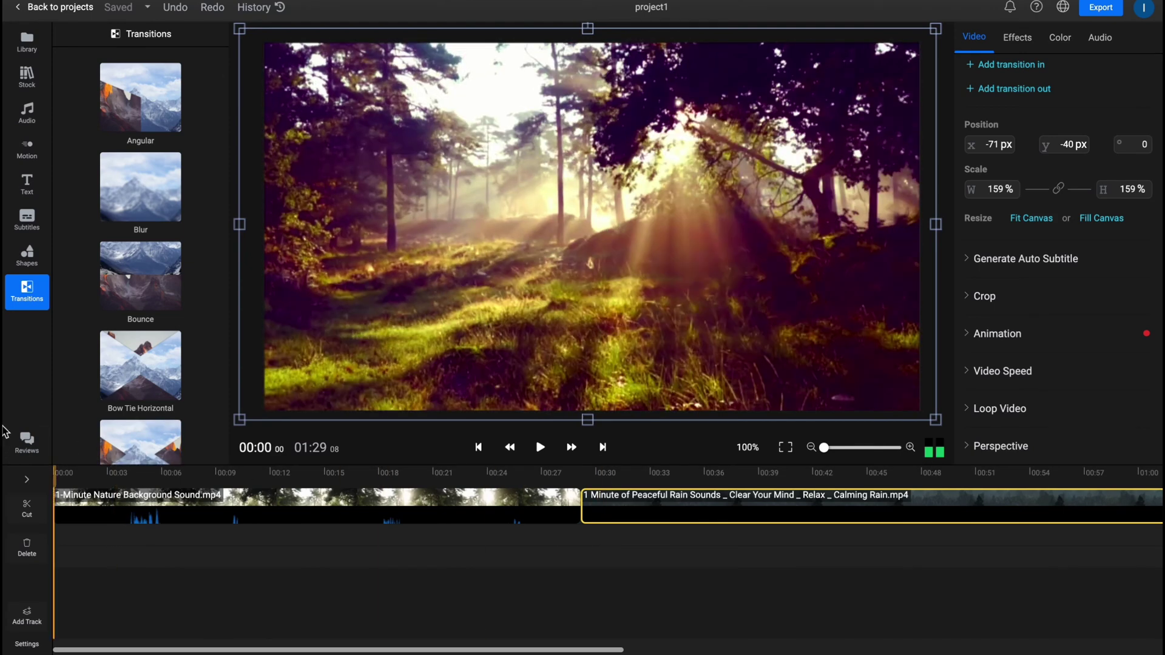
click(21, 182)
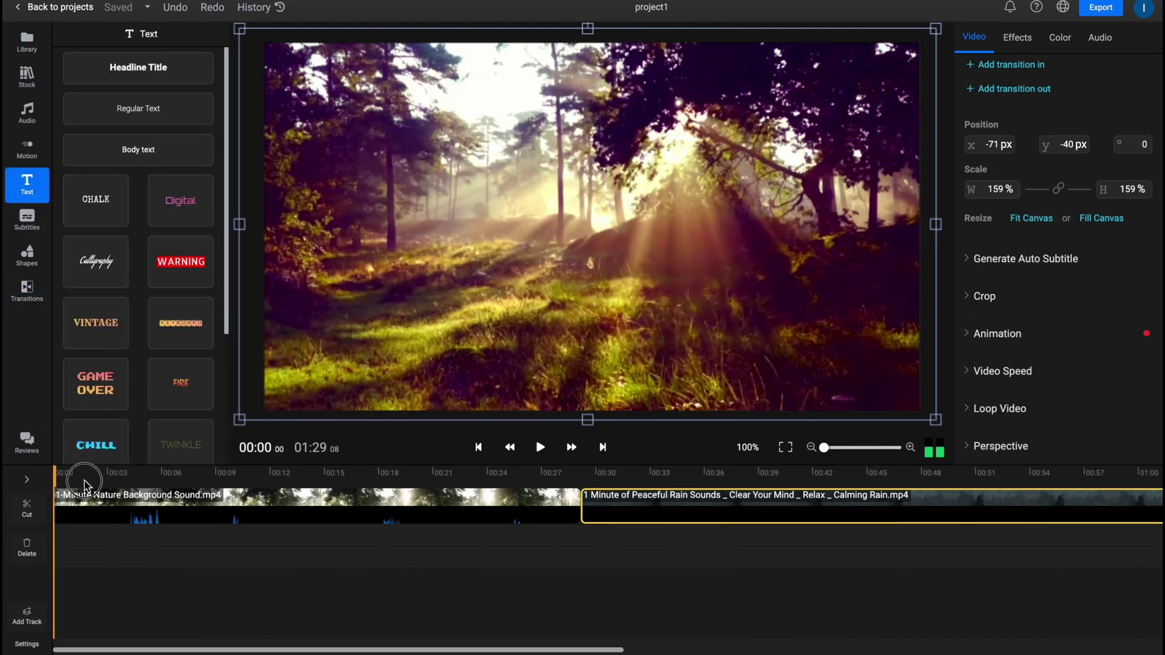
Step: Add the WARNING text preset and replace its text with 'Good Weather'
click(192, 262)
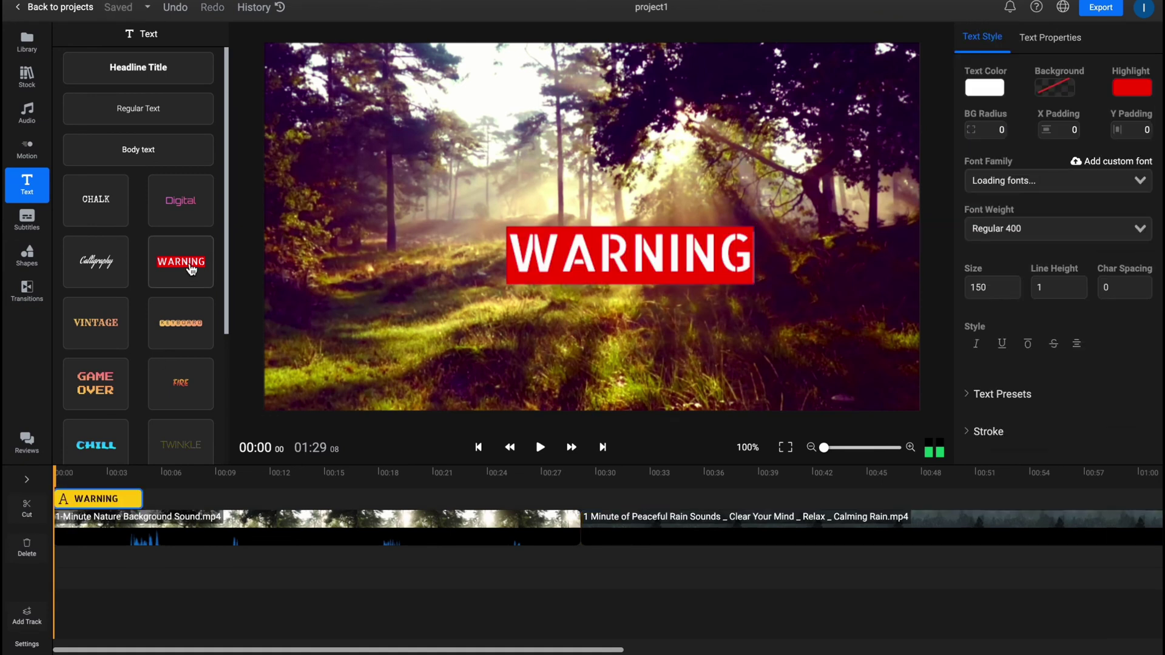
click(590, 251)
click(636, 252)
double_click(647, 251)
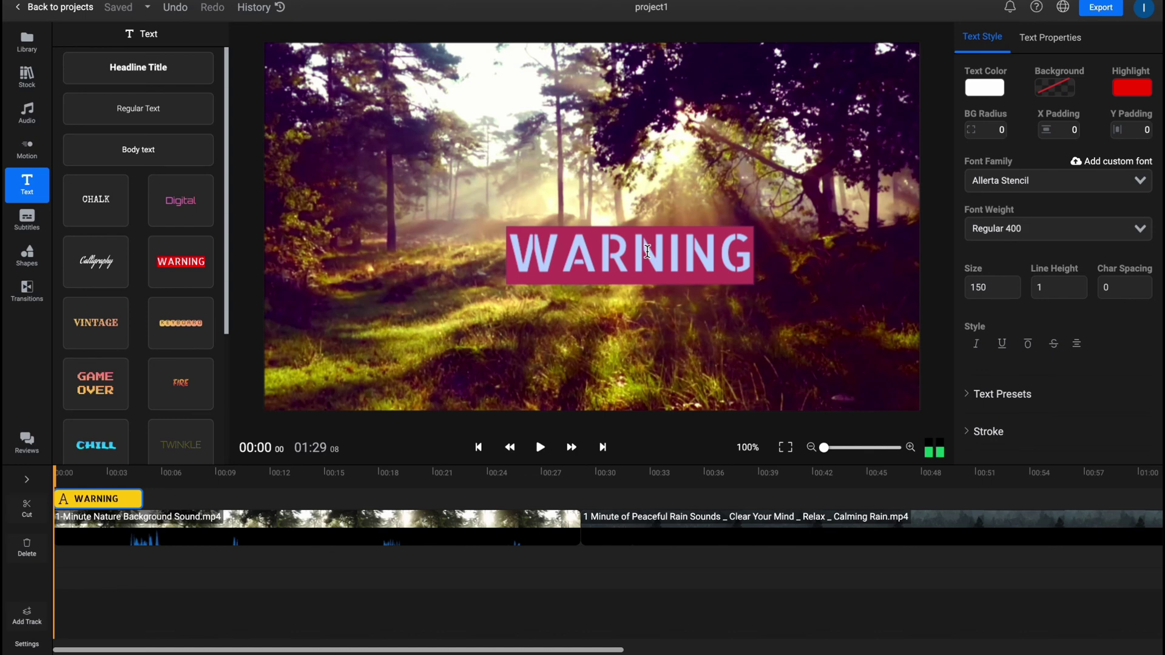
text(Good Weath)
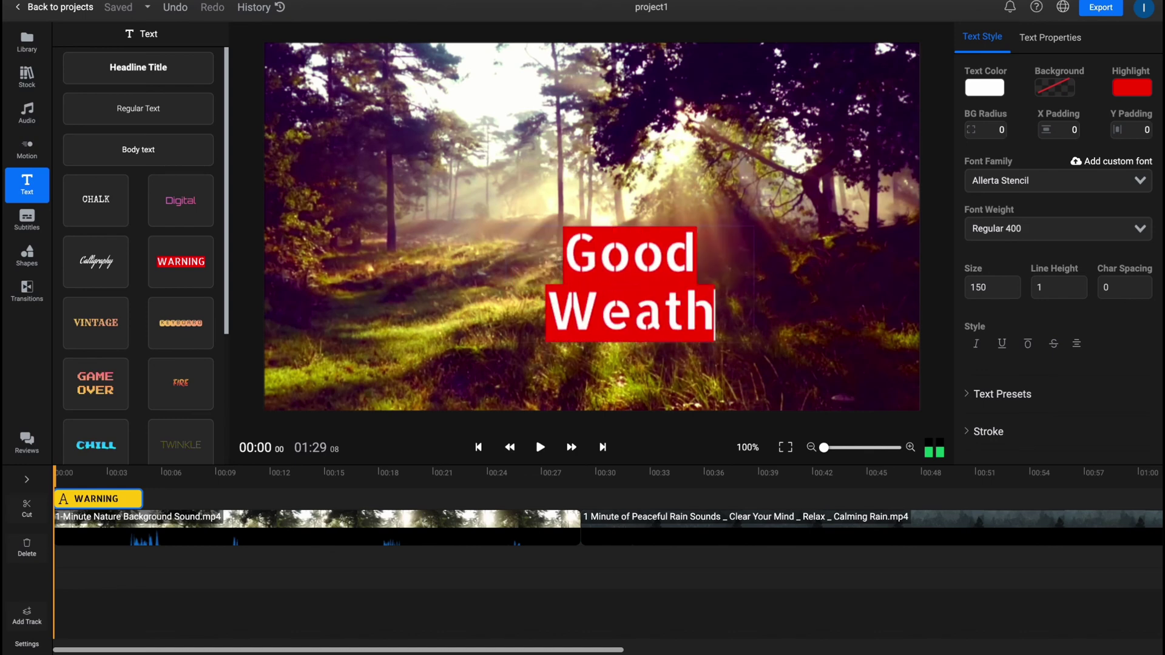
text(er)
click(411, 288)
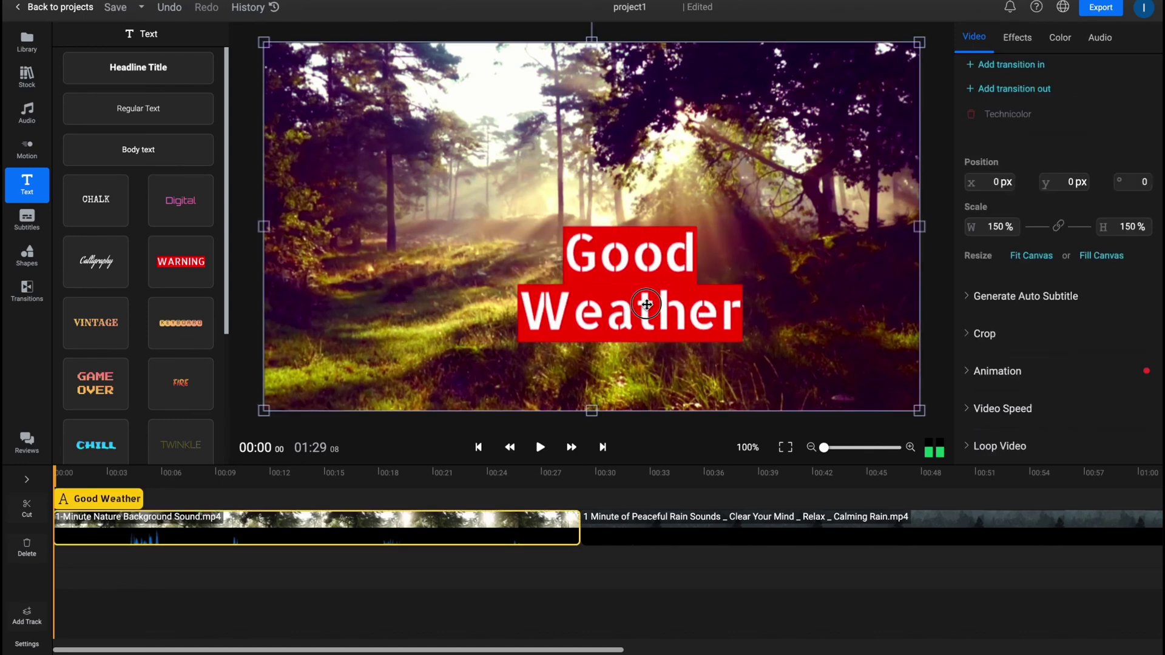
Step: Move the Good Weather title up-left and extend it to about 00:29
click(635, 303)
drag(635, 303, 587, 262)
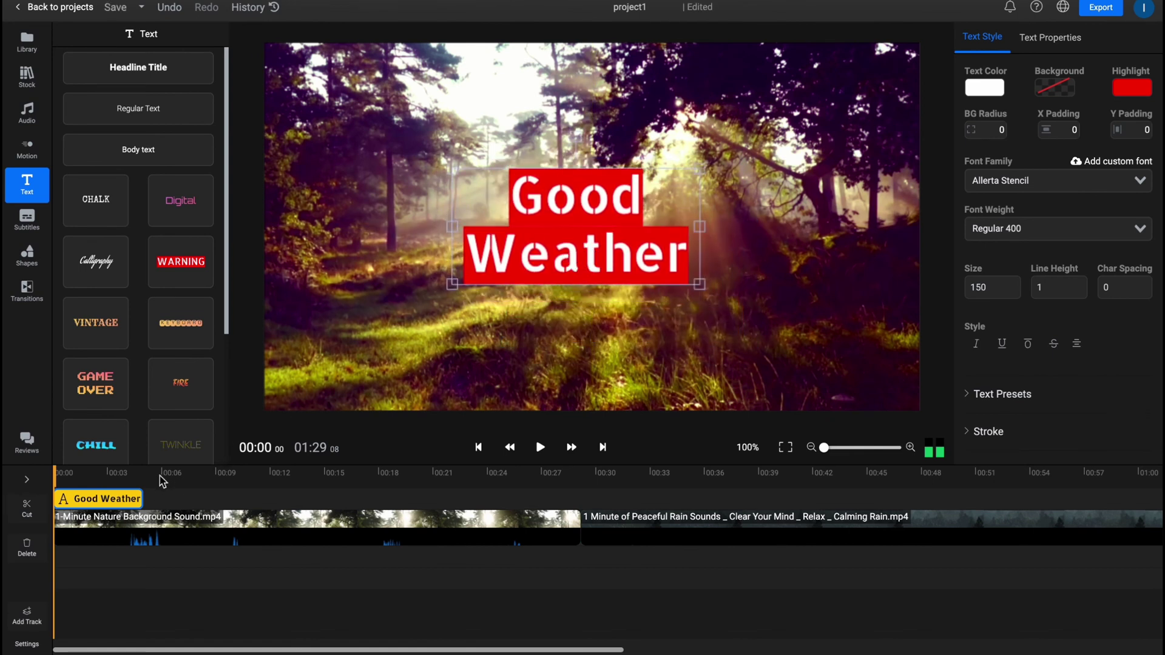
drag(142, 498, 575, 499)
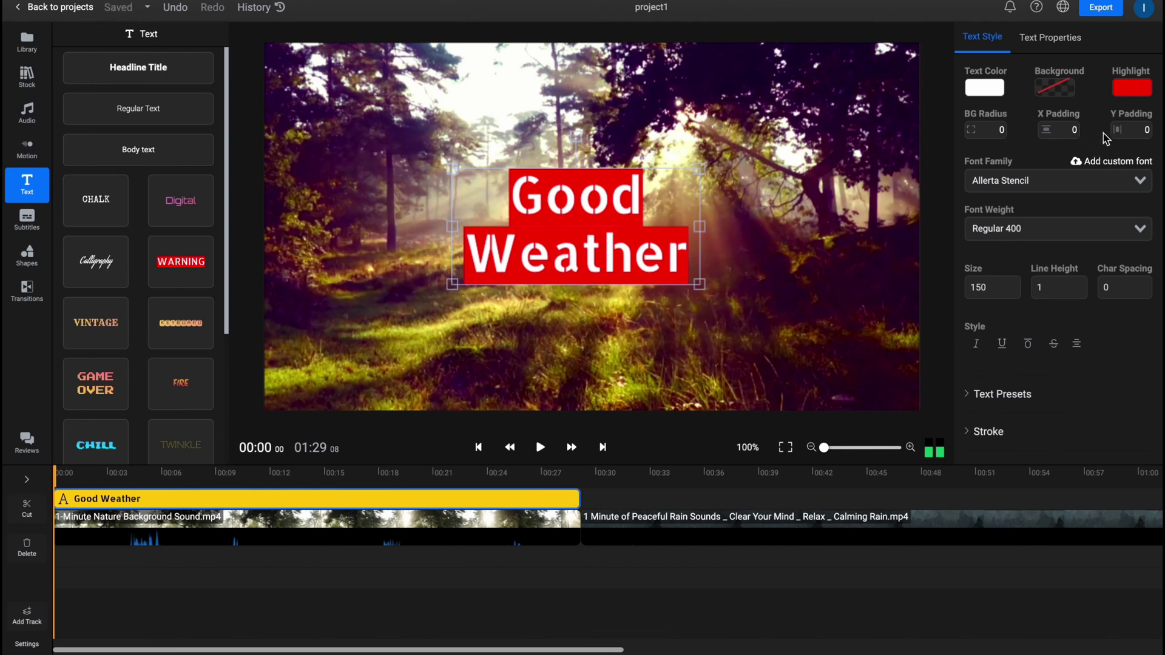
Step: Change the title's highlight colour from red to black
click(983, 88)
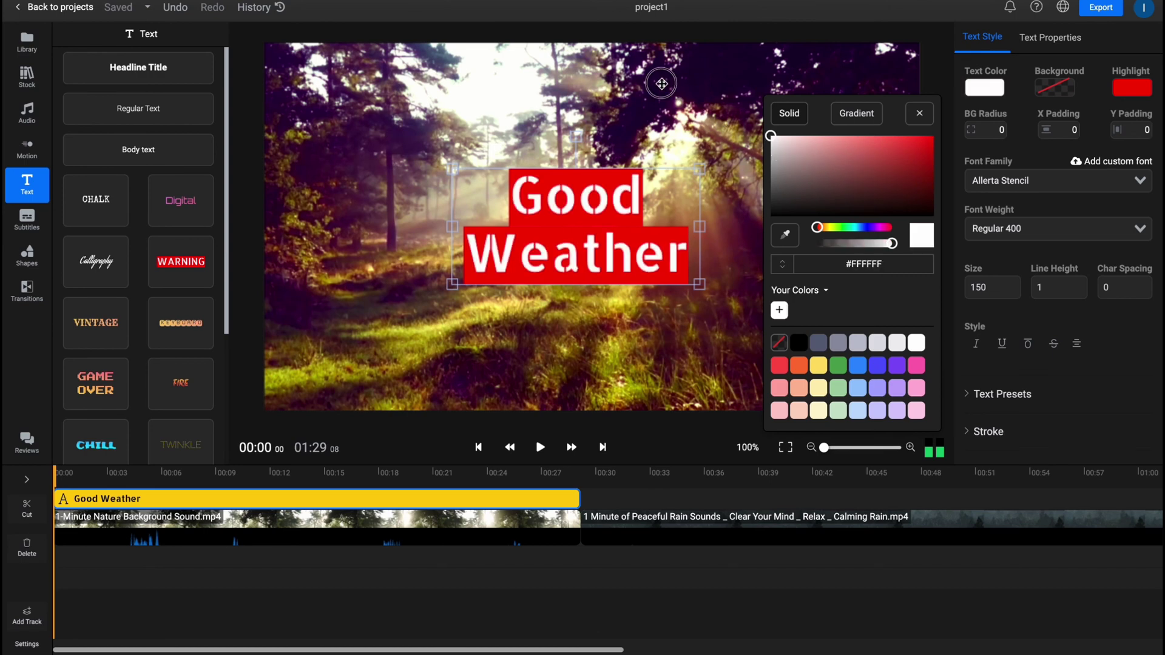
click(1131, 88)
drag(1010, 188, 951, 224)
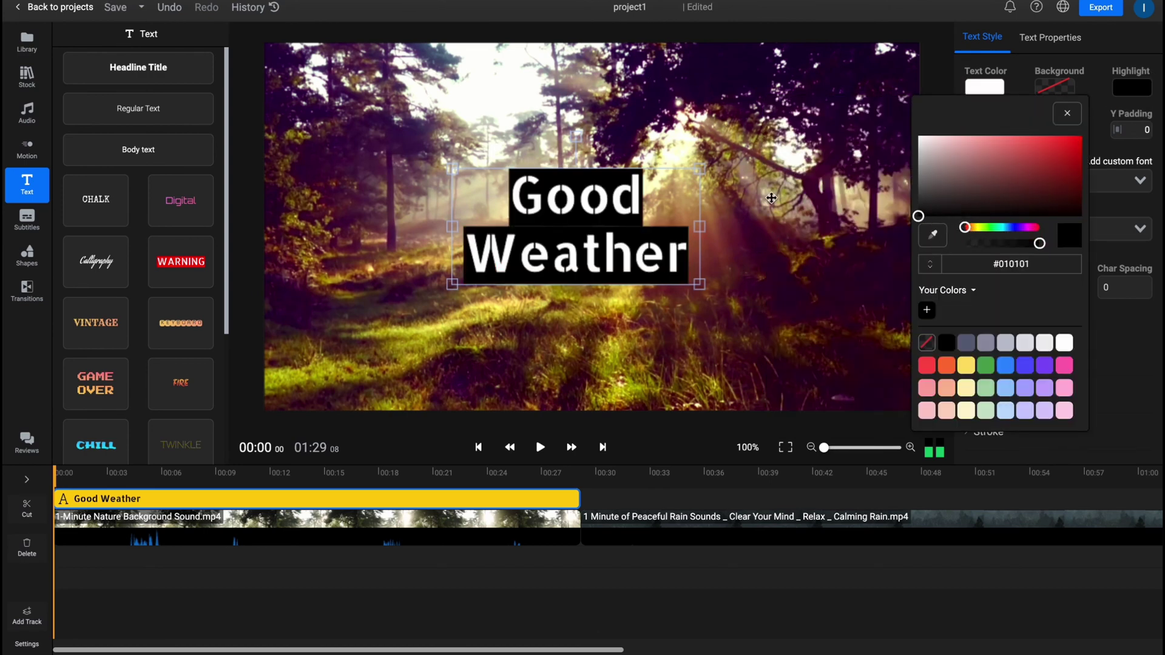
click(781, 119)
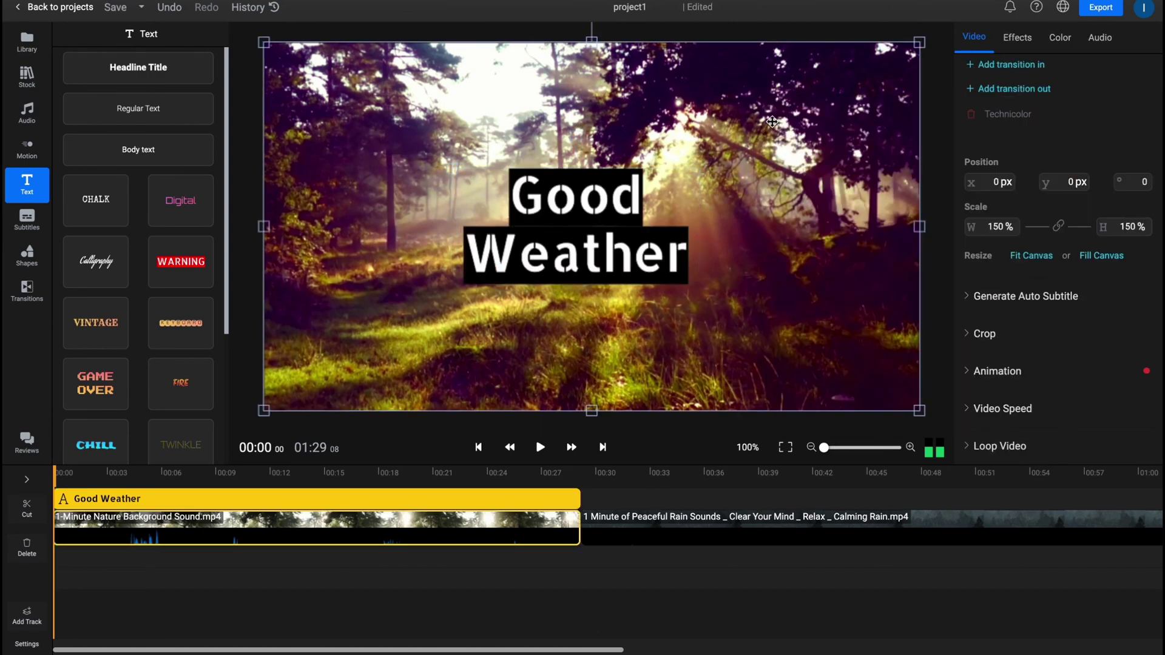
Step: Export project1 as a Video file and download it
click(1100, 10)
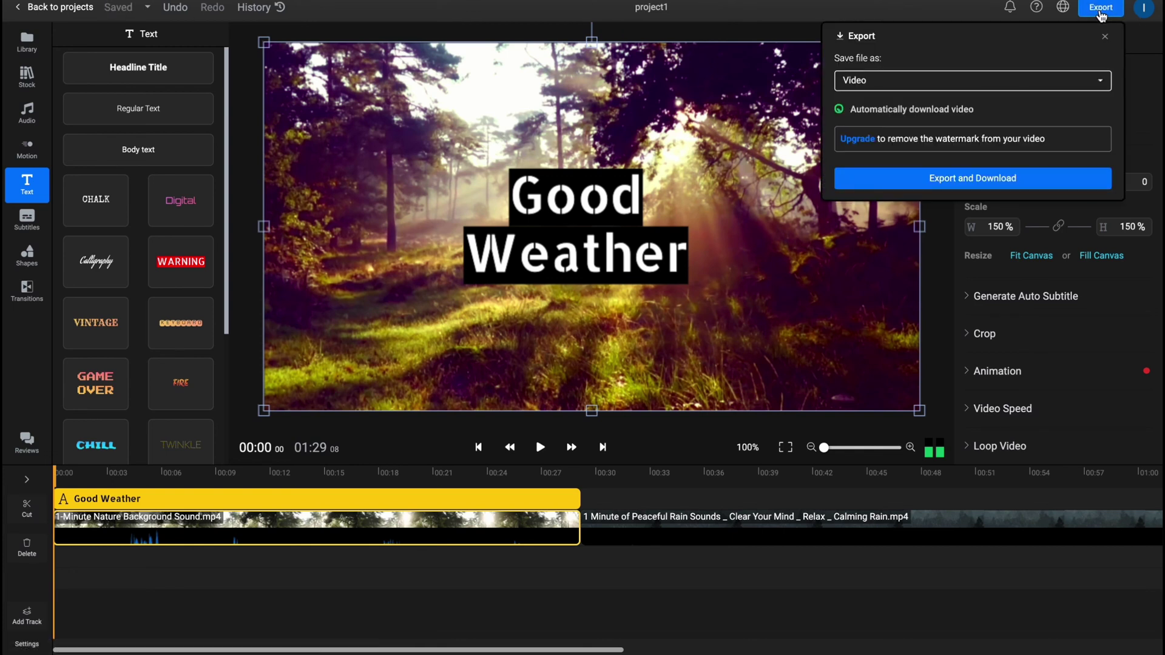
click(968, 182)
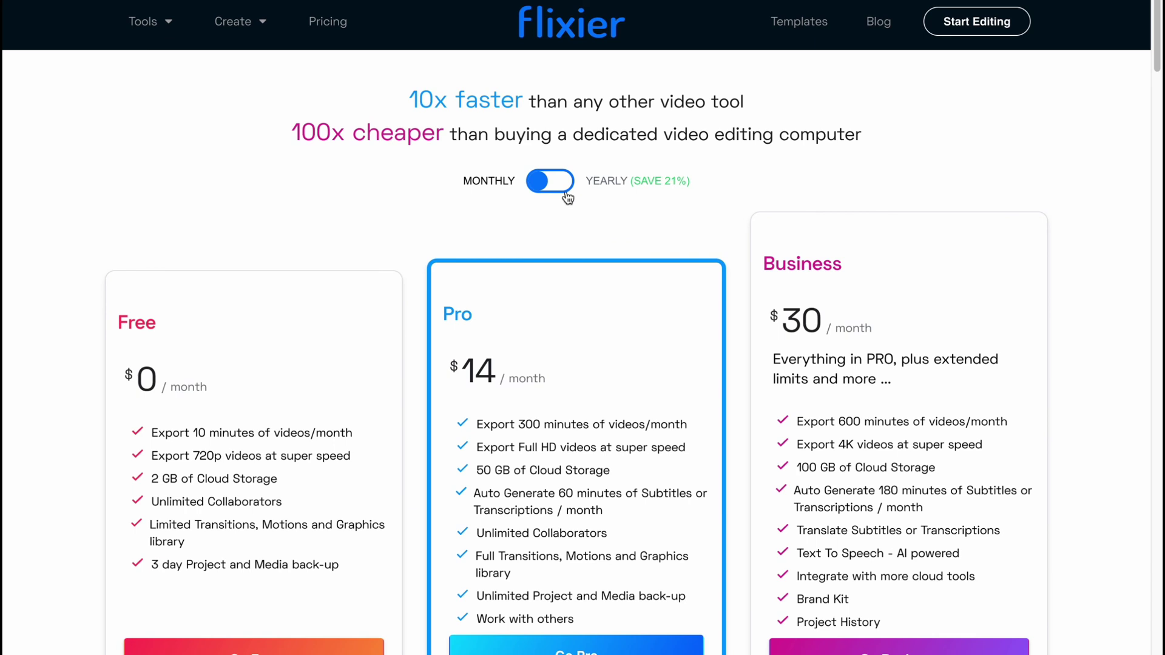
Step: Highlight the Free plan's features: 10-minute exports, 720p, 2 GB storage, unlimited collaborators
scroll(595, 202, down, 3)
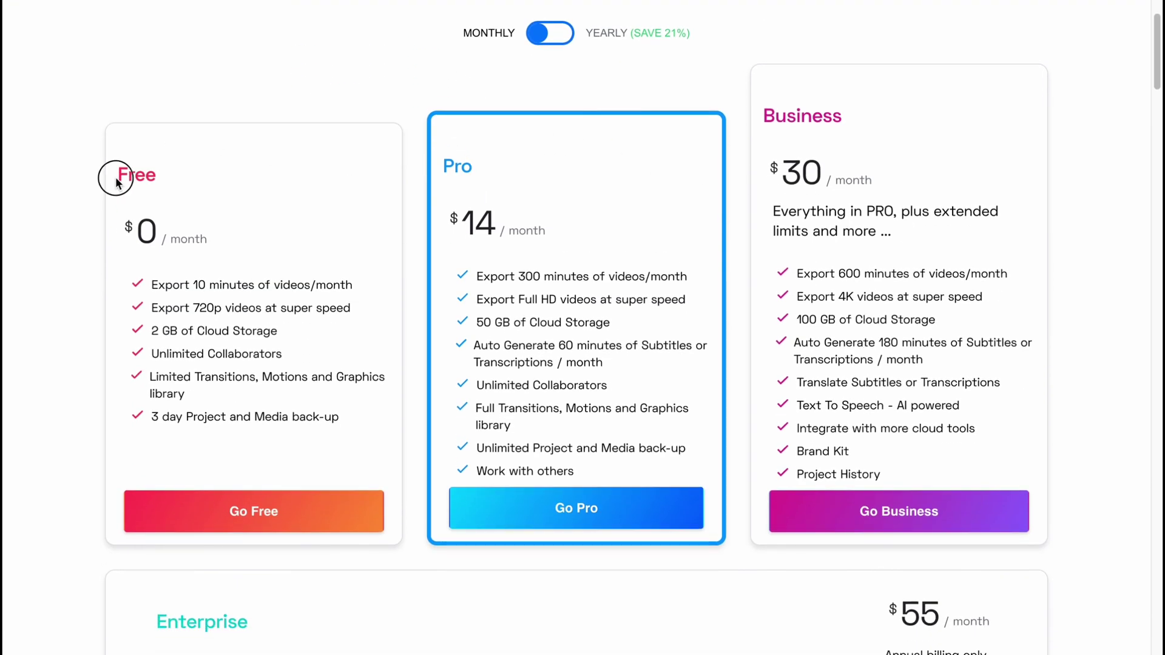
drag(111, 171, 216, 182)
scroll(186, 260, down, 1)
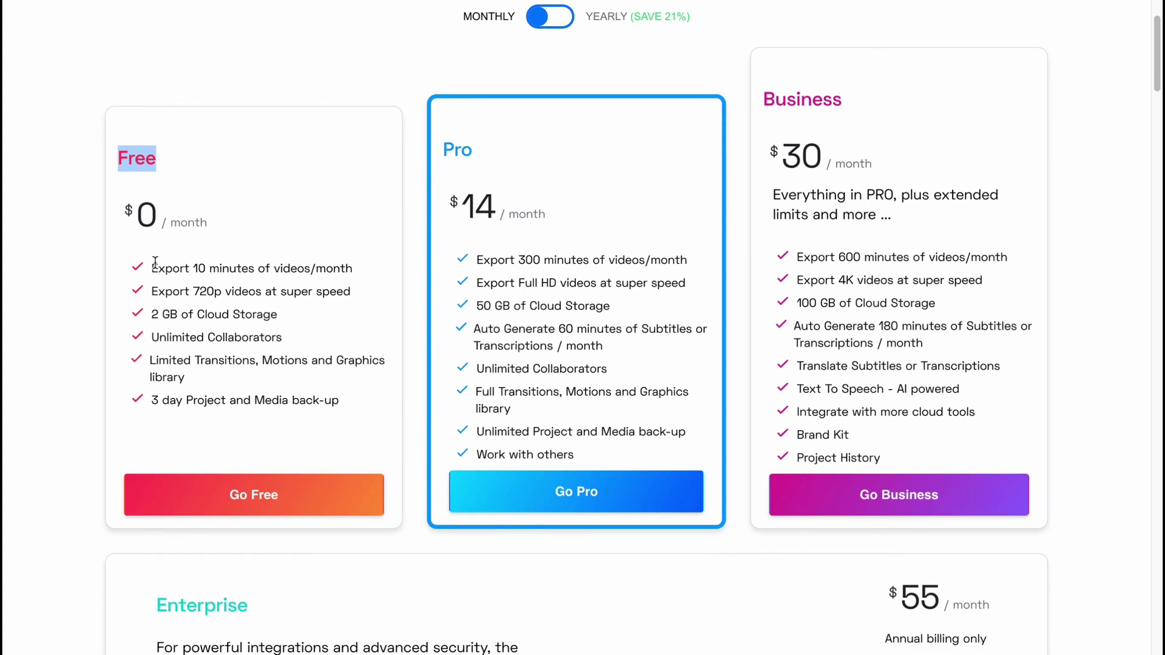
drag(154, 276, 361, 269)
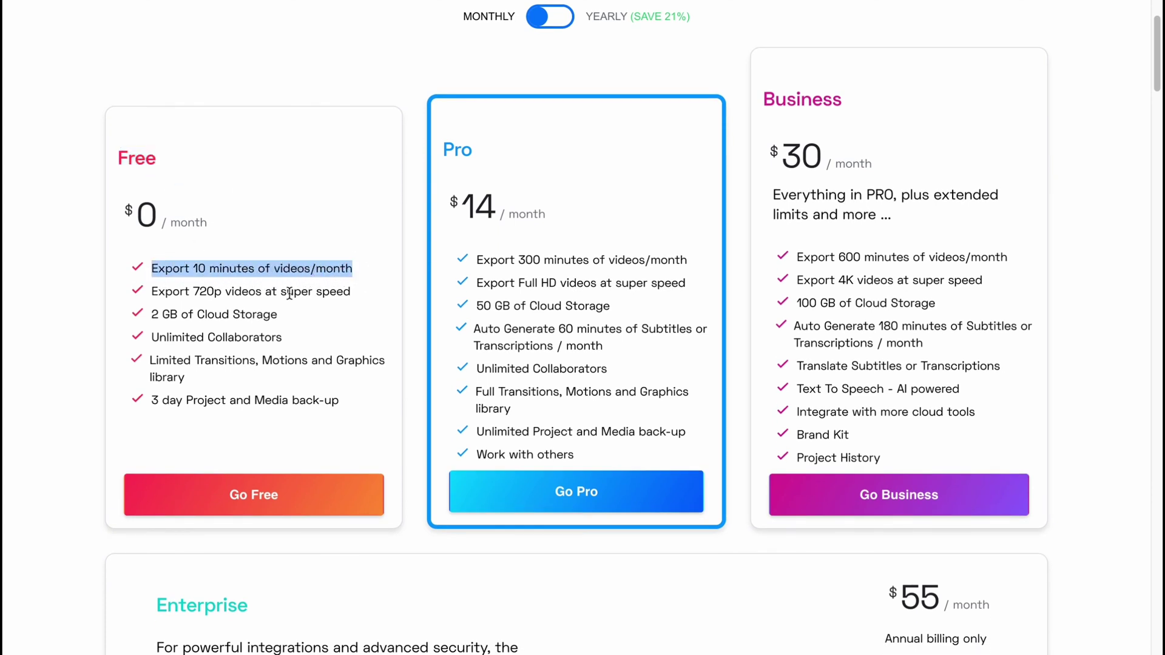
drag(155, 296, 364, 303)
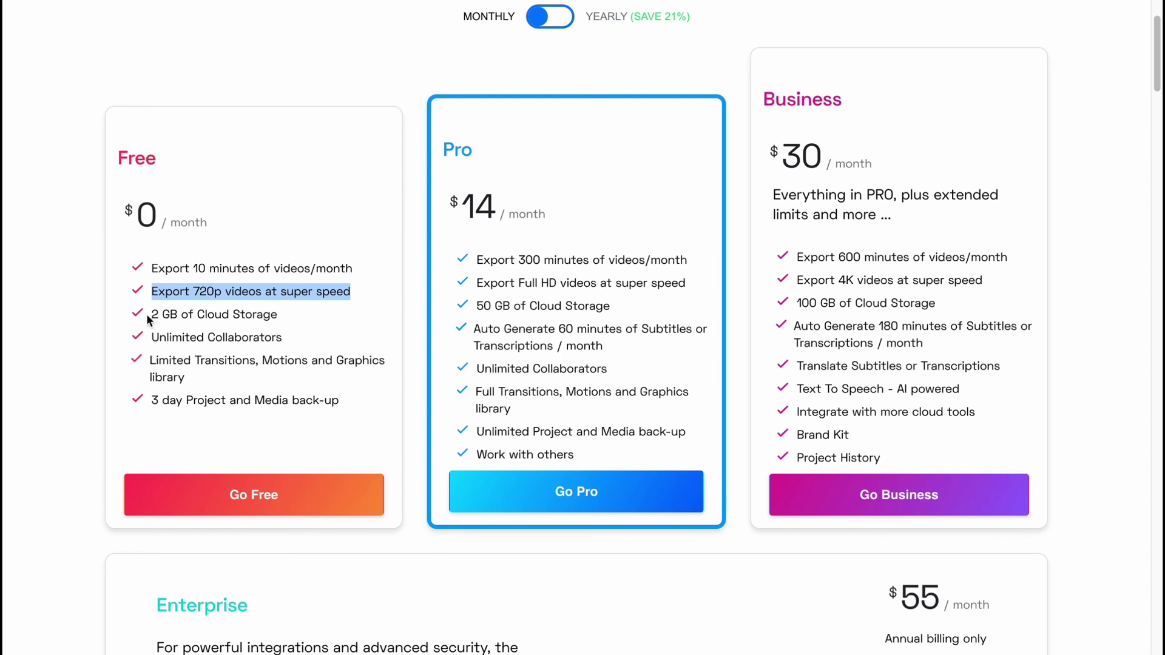
drag(150, 316, 270, 316)
drag(160, 341, 299, 343)
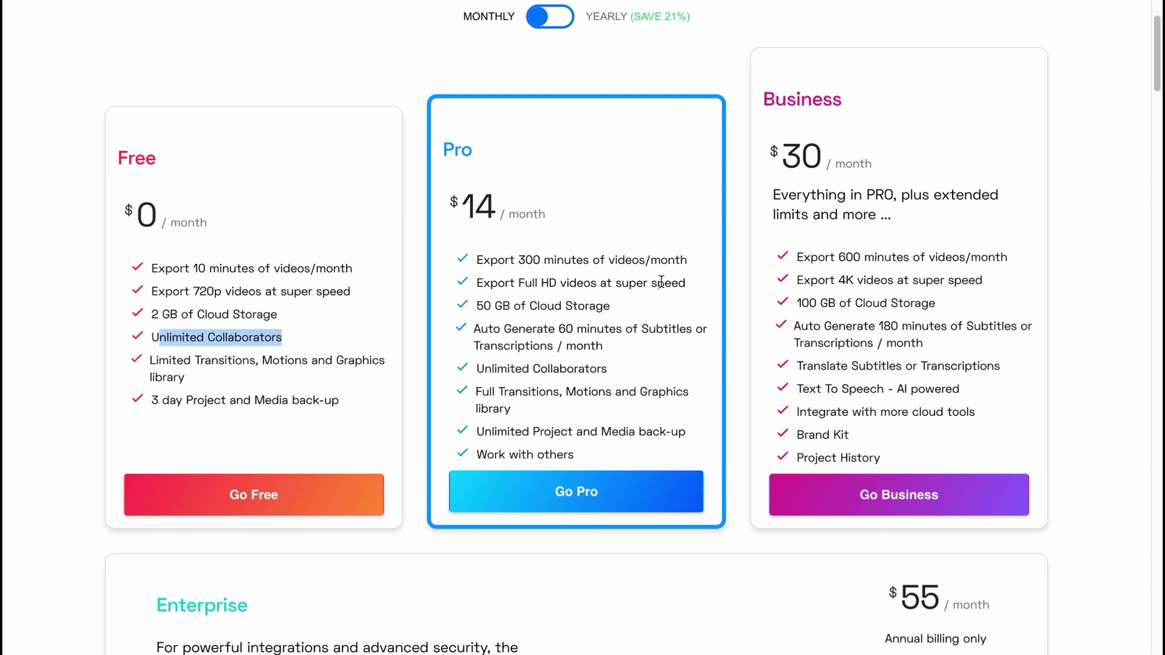
scroll(651, 282, up, 3)
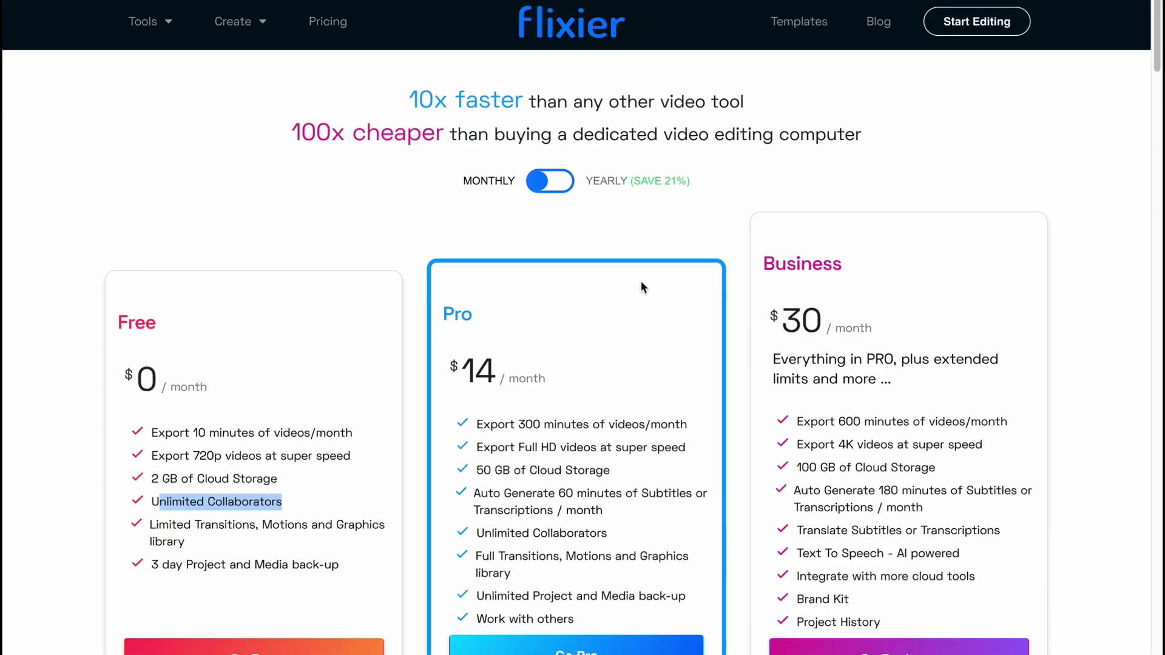